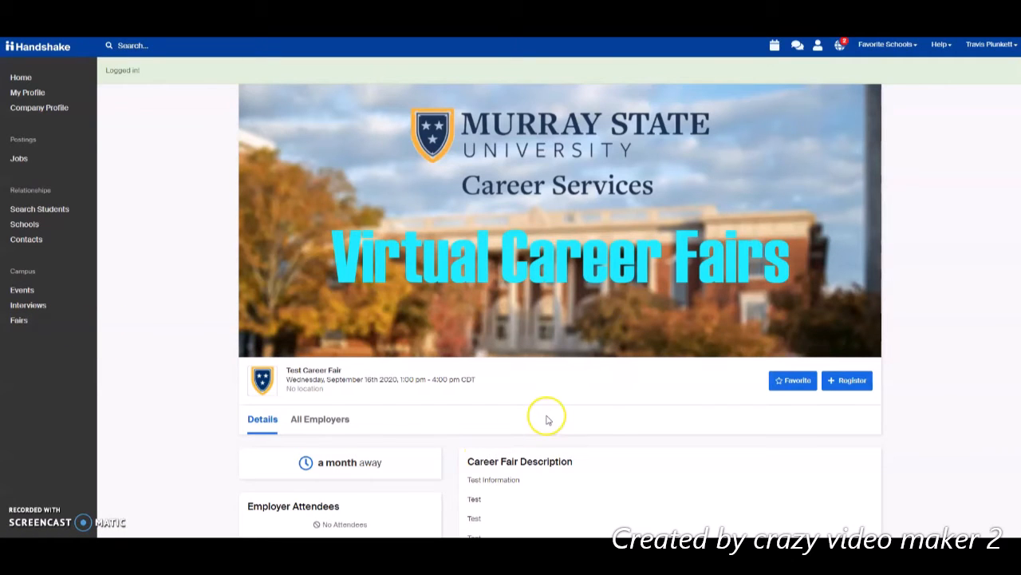
# - Start a Test Career Fair registration as a For-Profit Entity for $150.00
pyautogui.scroll(-2, 555, 412)
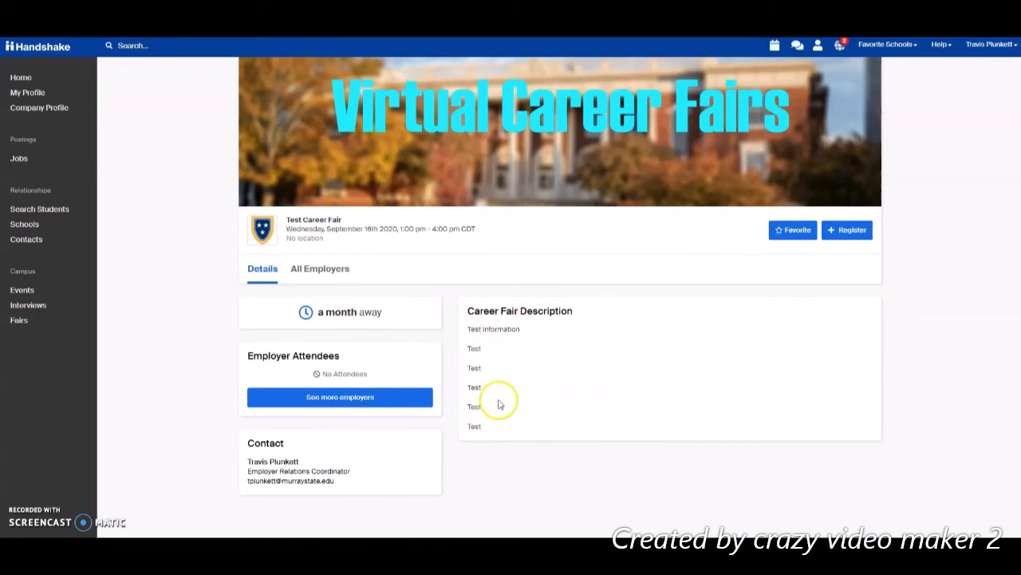
pyautogui.scroll(2, 494, 406)
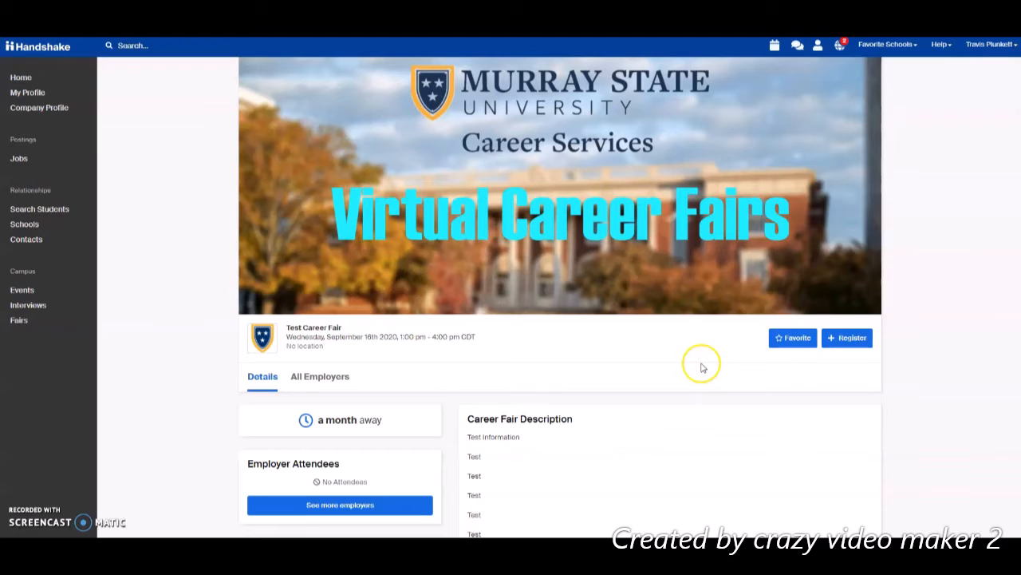
pyautogui.click(845, 341)
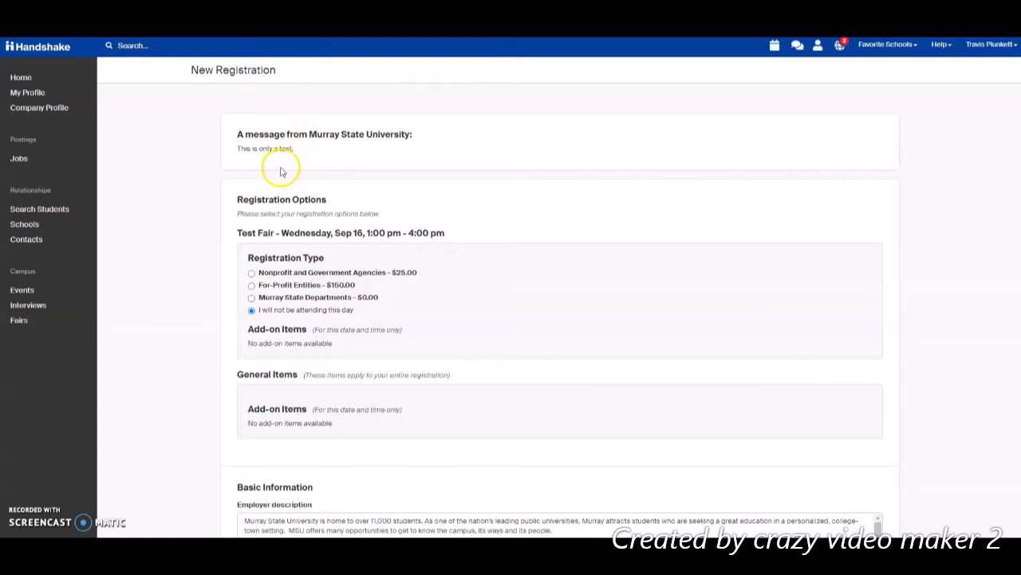
pyautogui.scroll(-1, 347, 228)
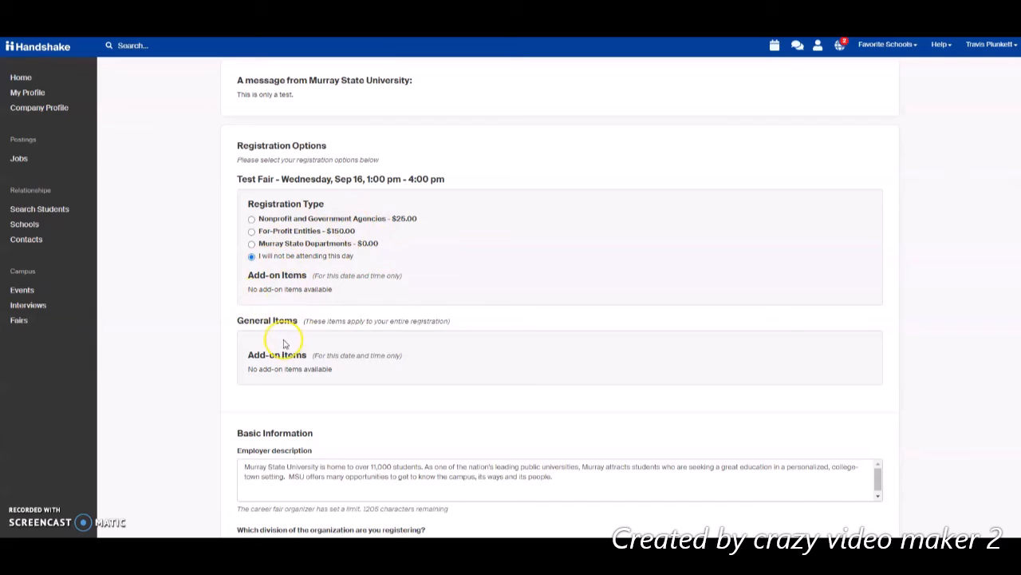
pyautogui.click(252, 232)
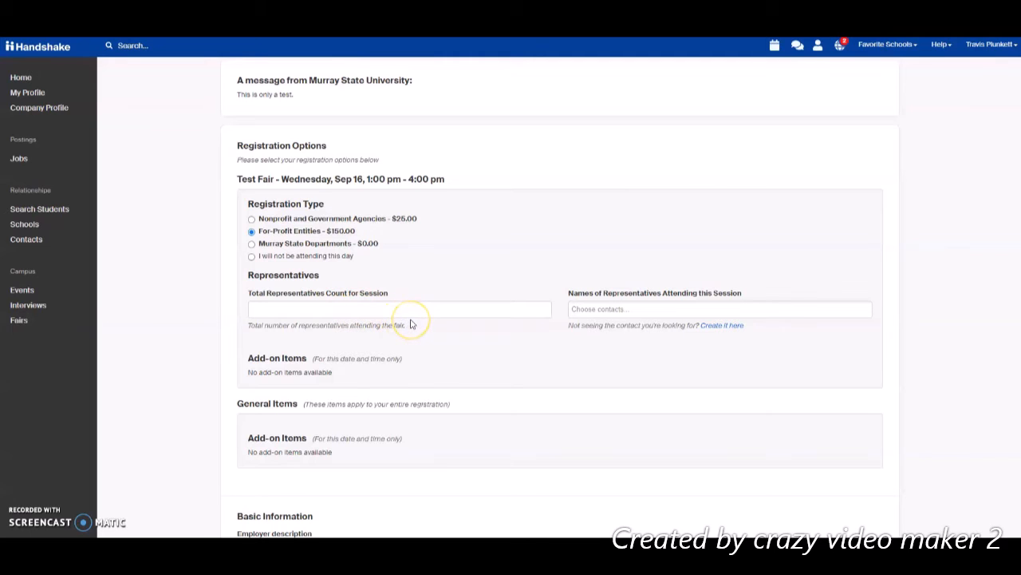
# - Set Total Representatives Count to 2 and add the matching contact as a representative
pyautogui.click(540, 310)
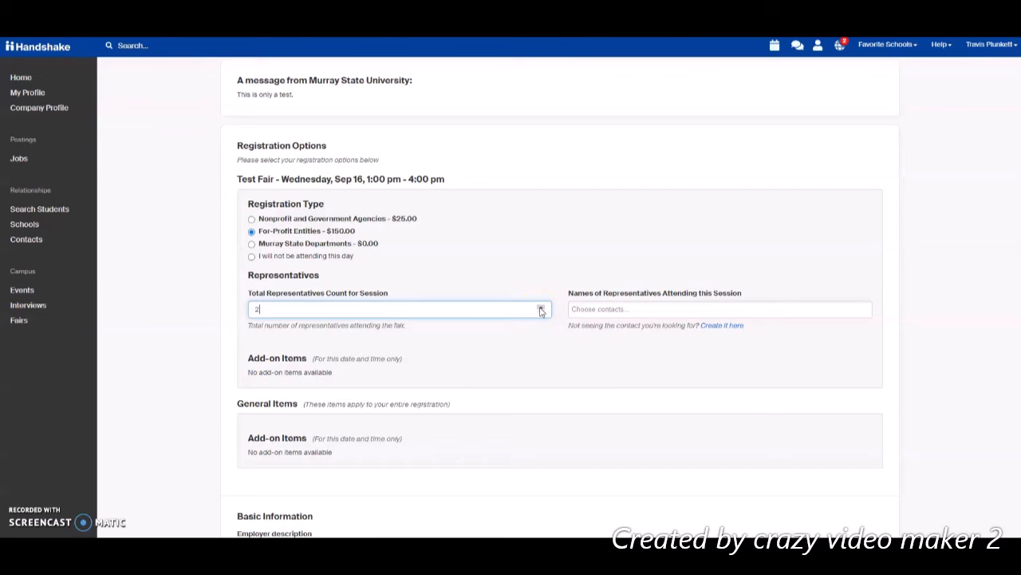
pyautogui.click(602, 309)
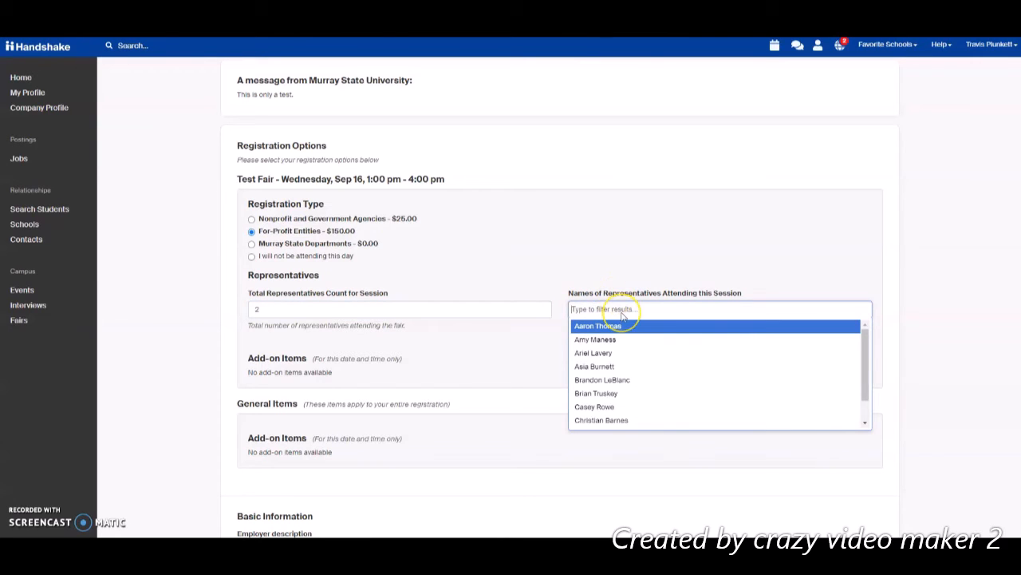
pyautogui.write('Travis')
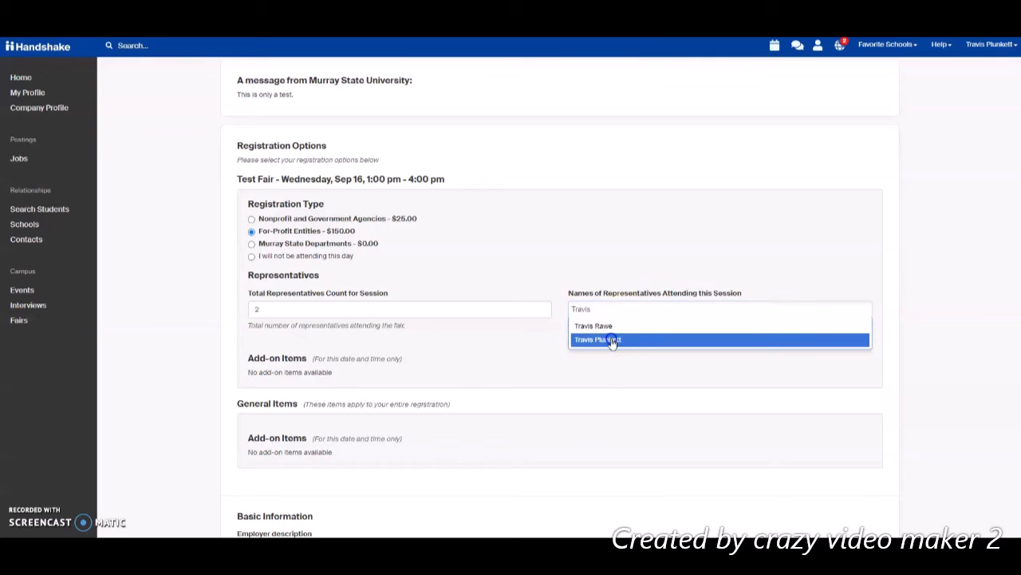
pyautogui.click(620, 339)
pyautogui.click(515, 337)
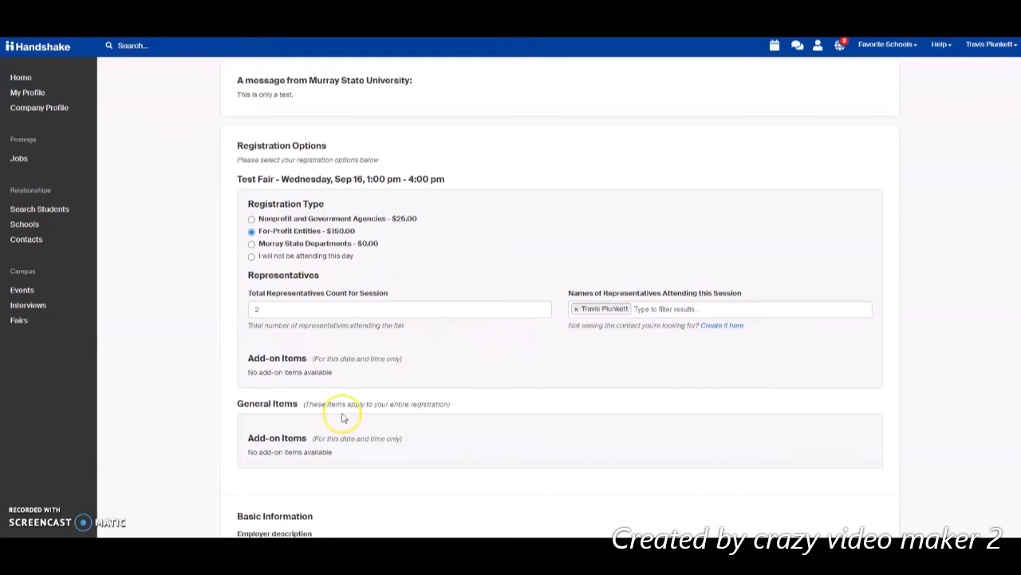
# - Choose Career Services as the registering division, leaving the employer description unchanged
pyautogui.scroll(-5, 416, 325)
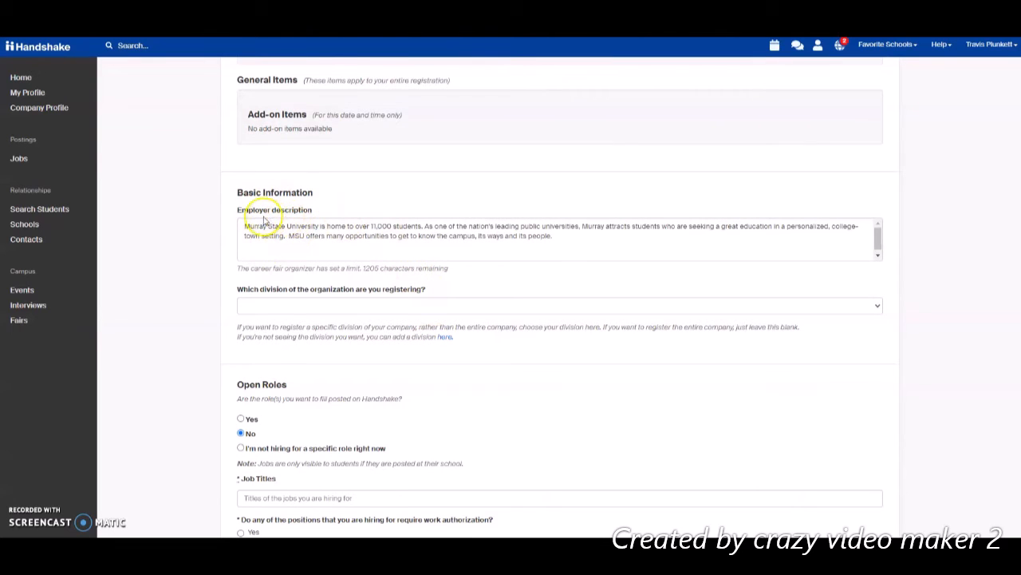
pyautogui.moveTo(562, 235); pyautogui.dragTo(247, 225)
pyautogui.click(262, 243)
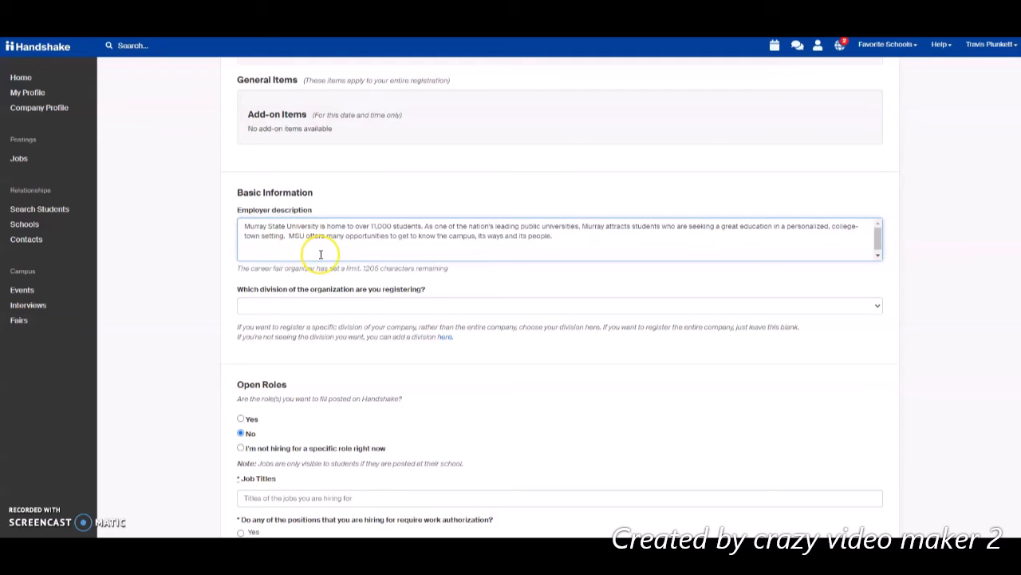
pyautogui.click(417, 201)
pyautogui.scroll(-1, 443, 237)
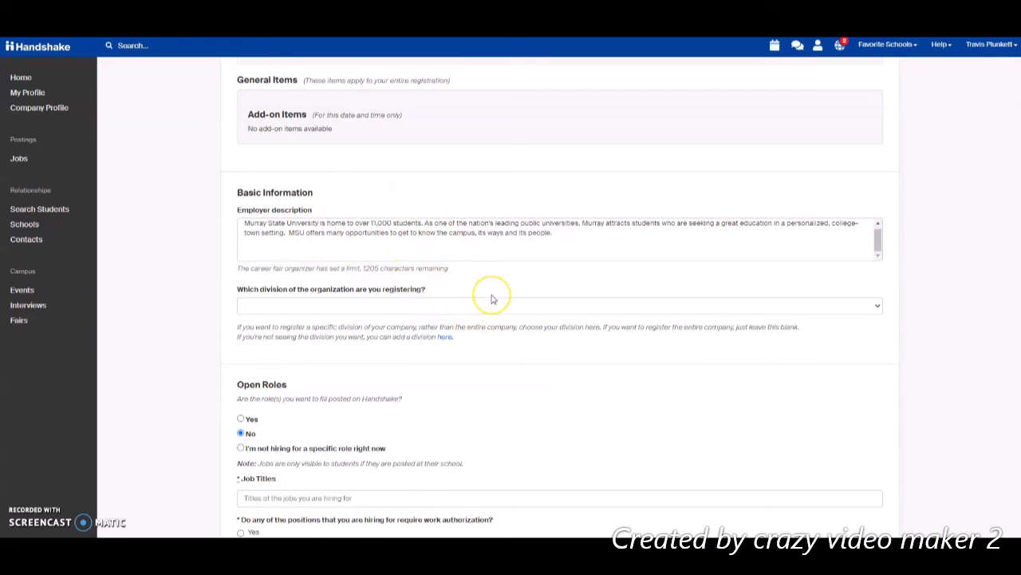
pyautogui.click(465, 310)
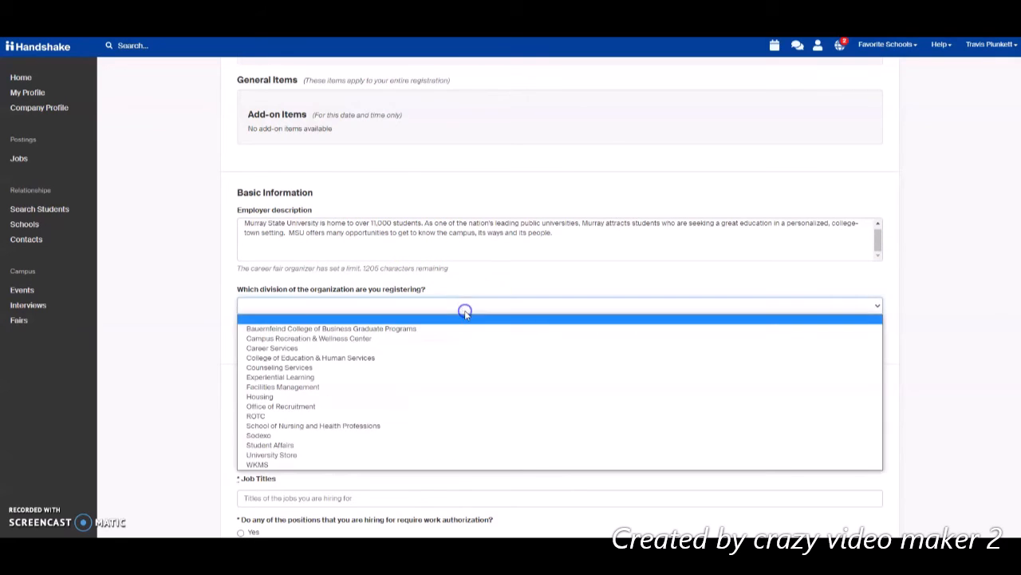
pyautogui.click(290, 349)
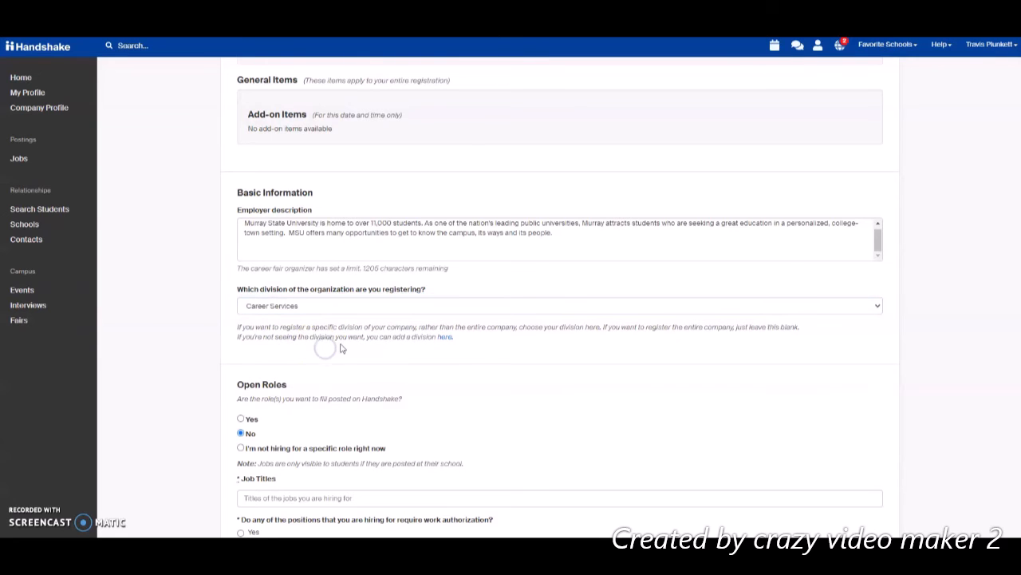
# - Enter Test as the job title in the Open Roles section
pyautogui.scroll(-2, 613, 326)
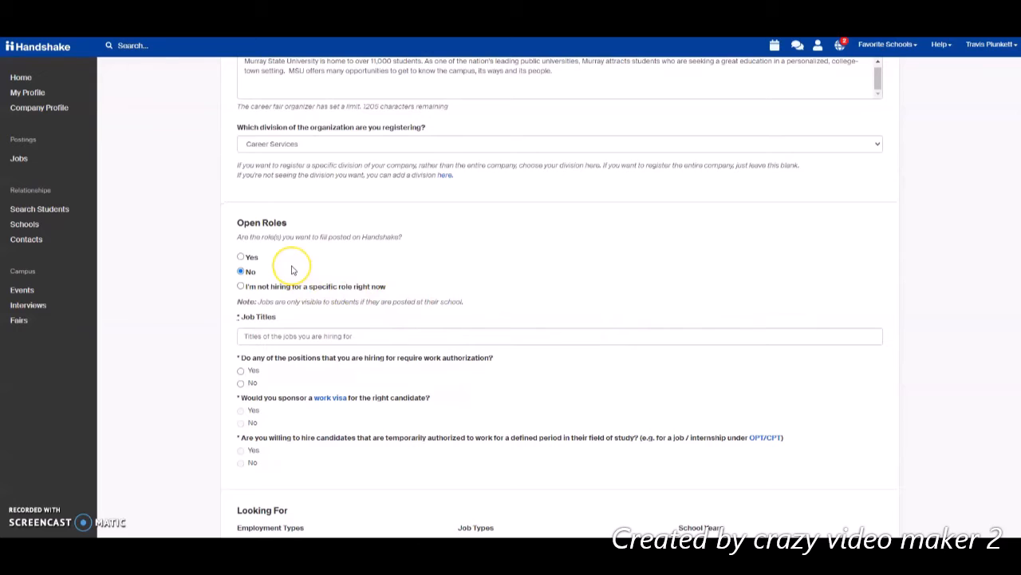
pyautogui.scroll(-1, 290, 269)
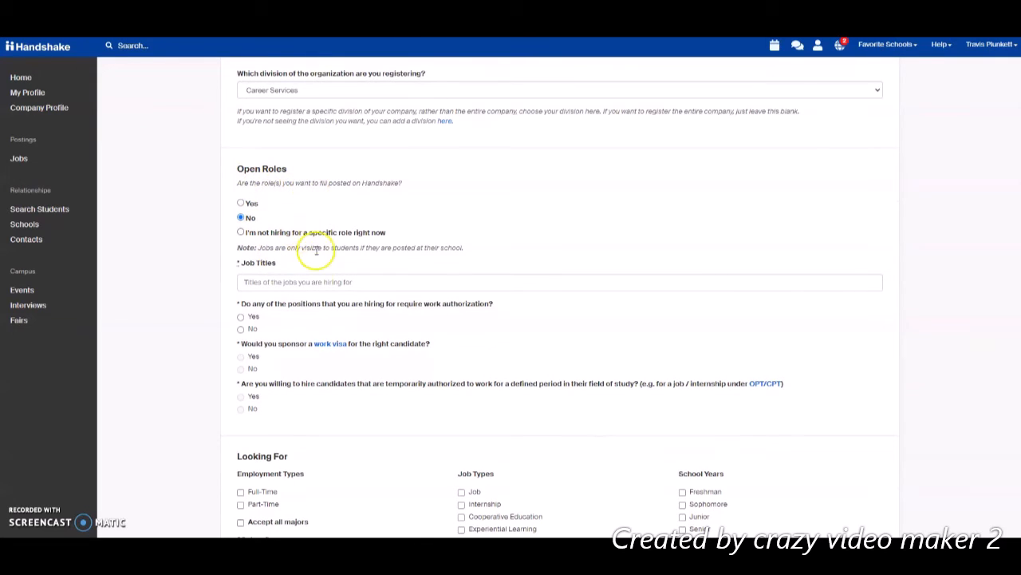
pyautogui.click(309, 286)
pyautogui.write('Test')
pyautogui.click(328, 265)
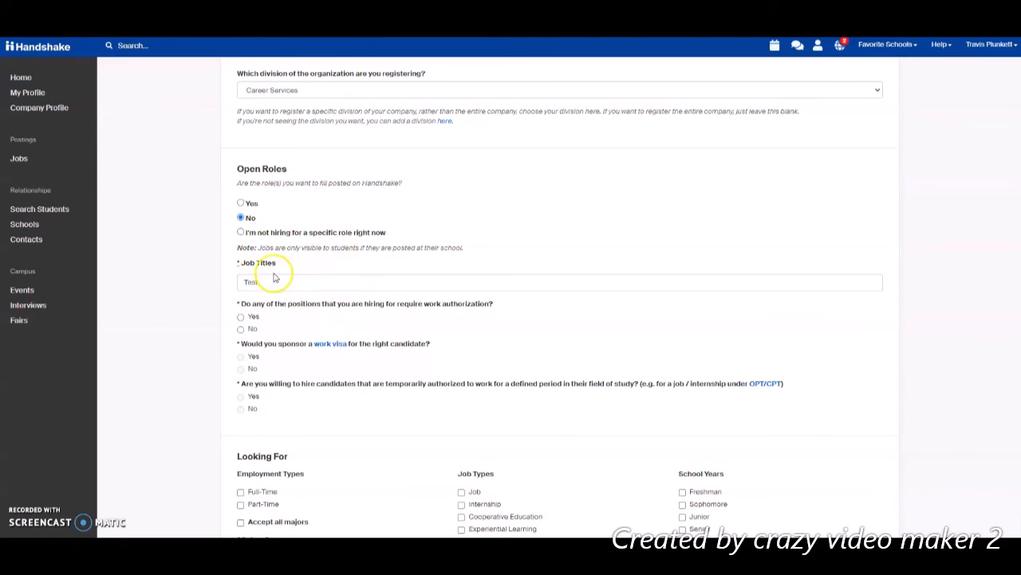
# - Answer No to whether the positions require work authorization
pyautogui.scroll(-1, 303, 286)
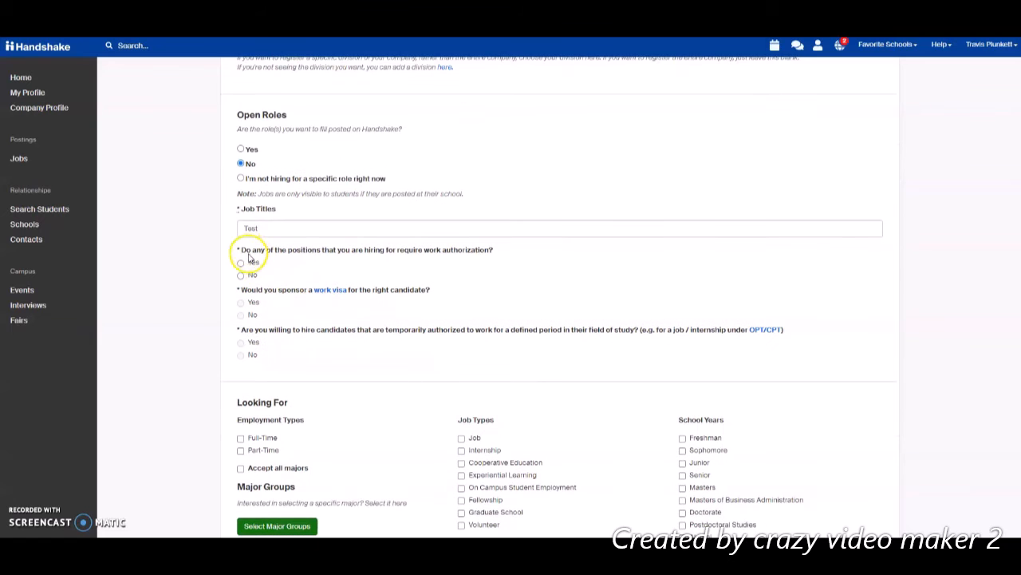
pyautogui.click(240, 275)
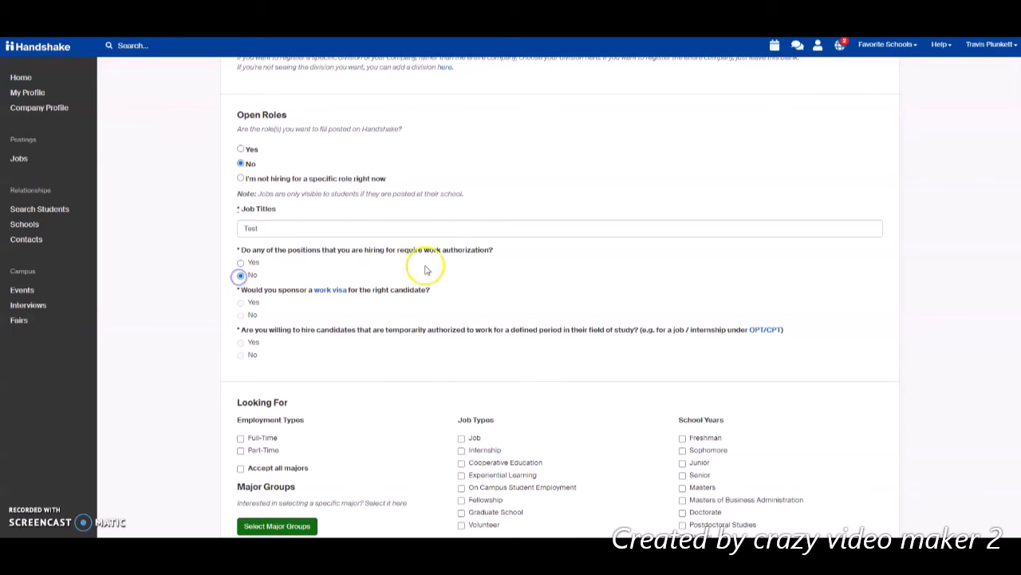
pyautogui.scroll(-2, 468, 264)
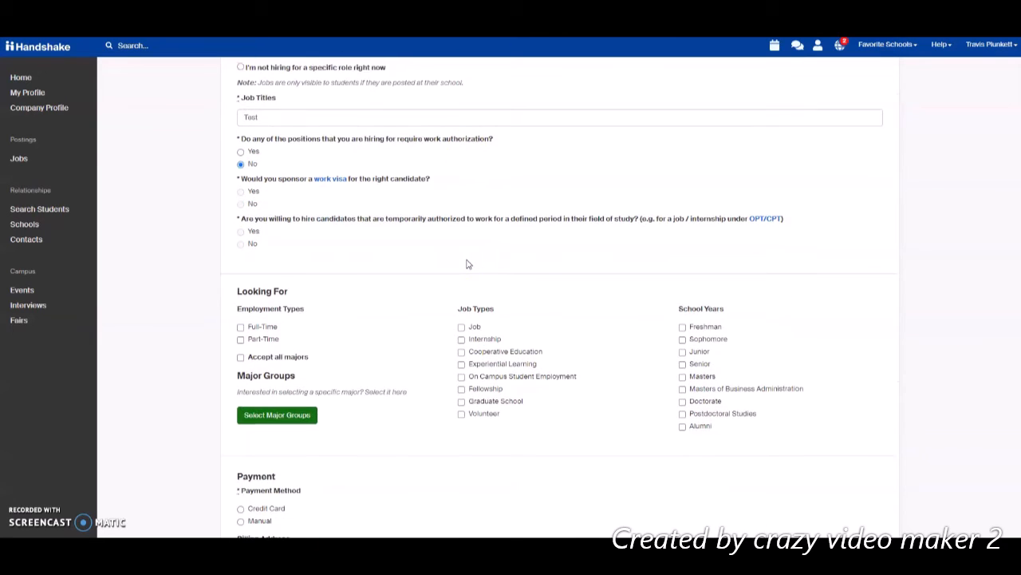
pyautogui.scroll(-1, 431, 279)
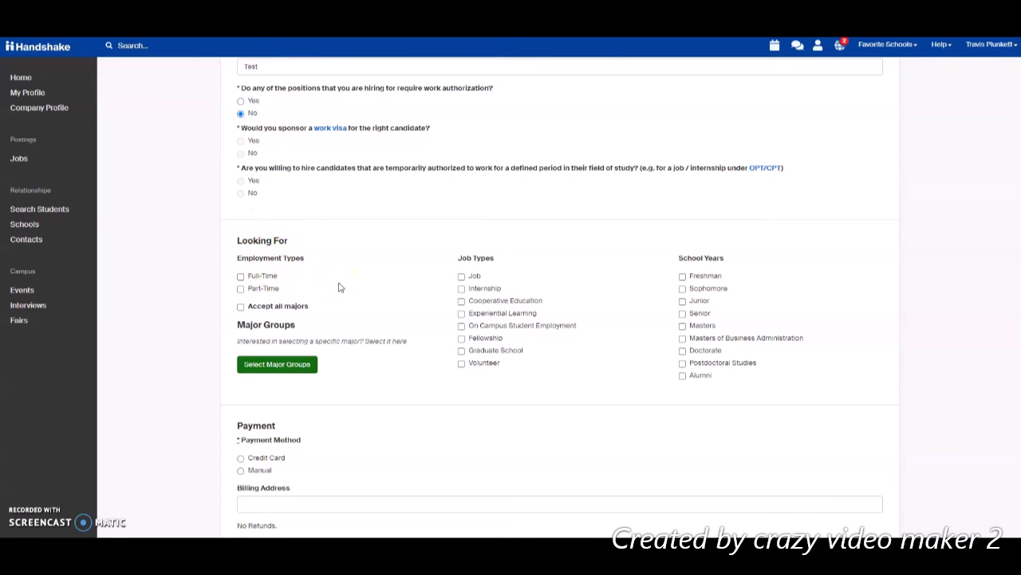
# - Check Full-Time, Job, Internship, Senior and Junior in the Looking For section
pyautogui.click(241, 276)
pyautogui.click(461, 276)
pyautogui.click(461, 288)
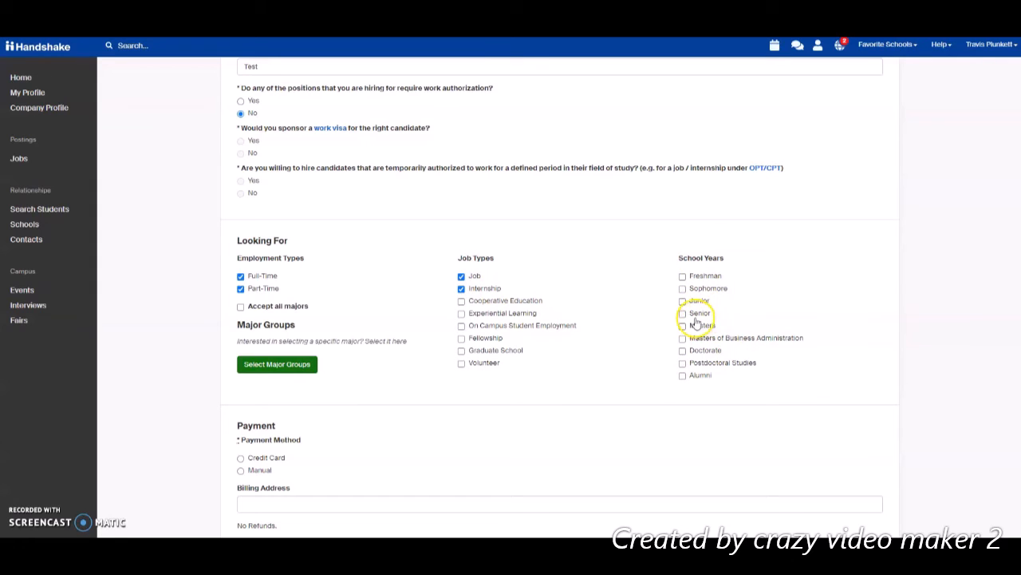
pyautogui.click(680, 314)
pyautogui.click(682, 300)
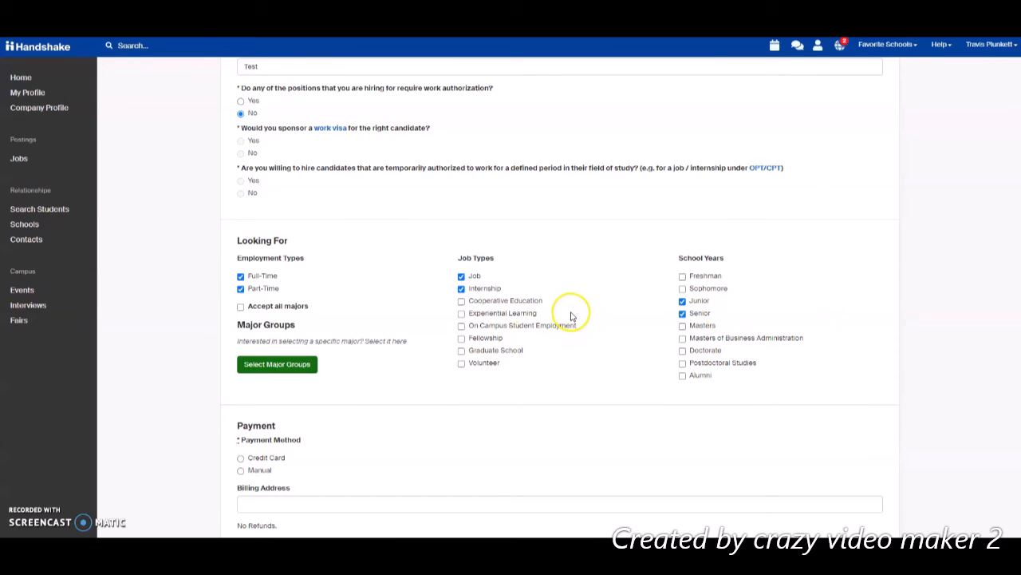
pyautogui.scroll(-1, 401, 354)
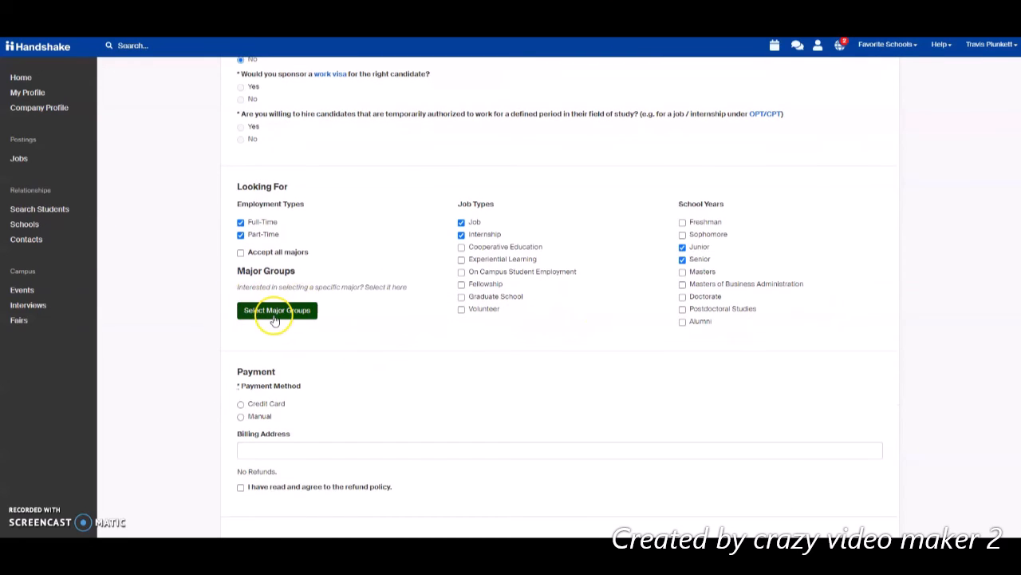
# - In the majors picker, select Accounting and Advertising as individual majors and finish
pyautogui.click(274, 312)
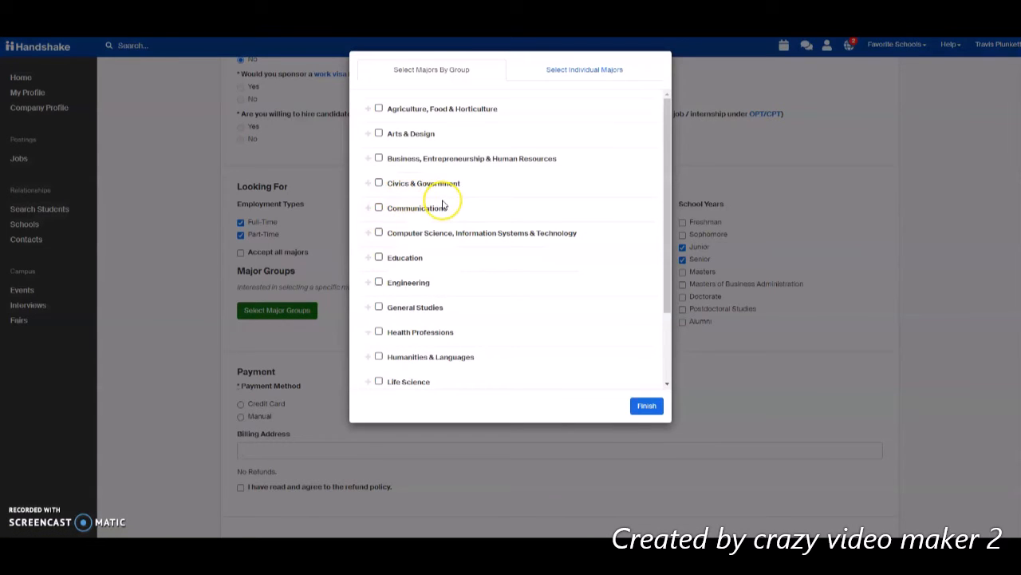
pyautogui.click(379, 258)
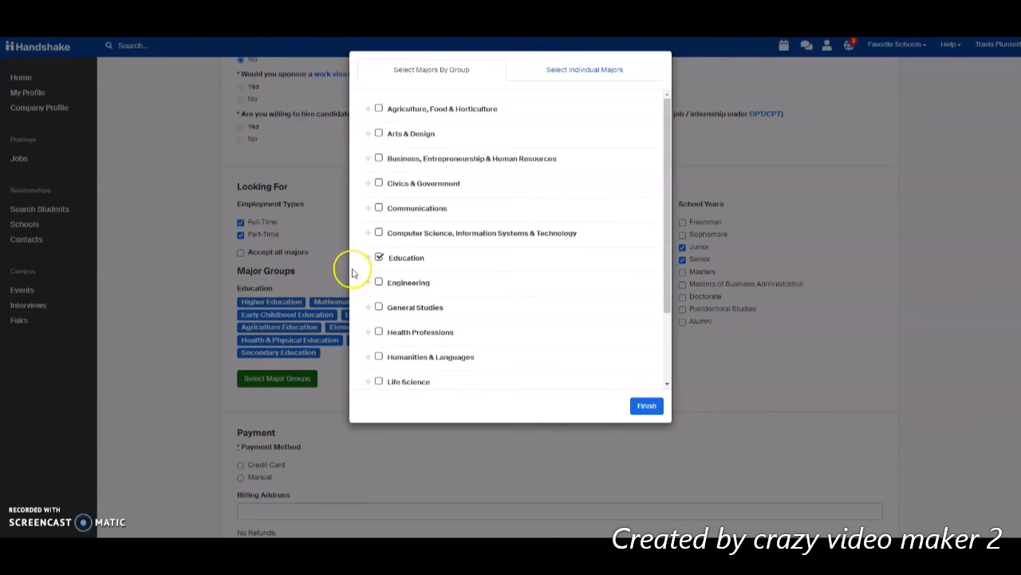
pyautogui.click(381, 257)
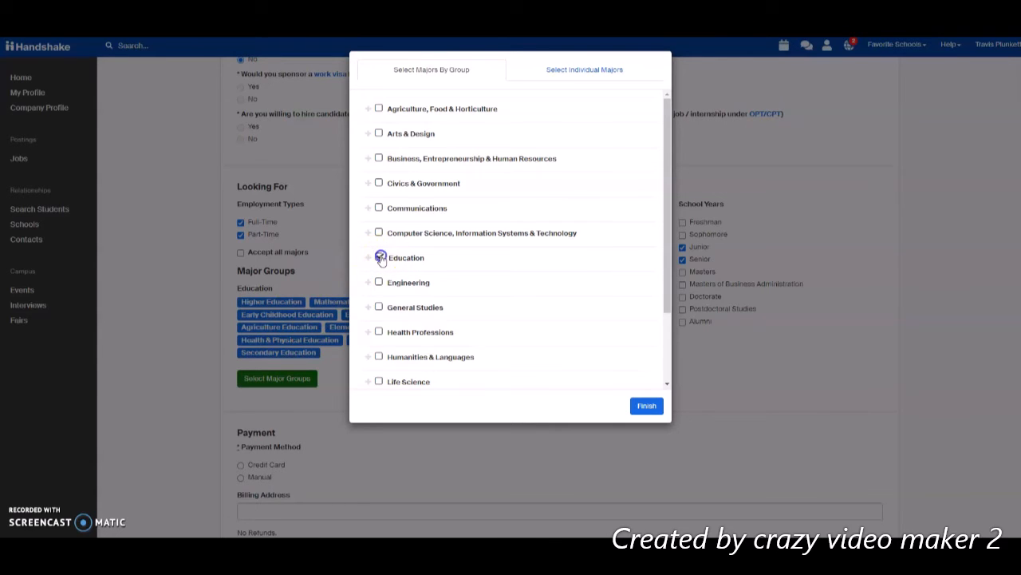
pyautogui.click(570, 73)
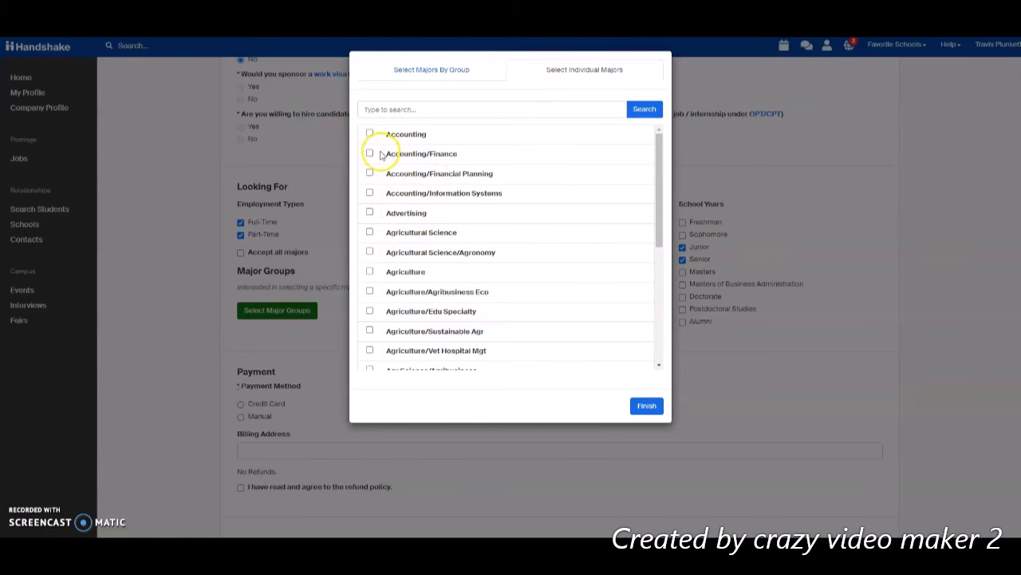
pyautogui.click(370, 135)
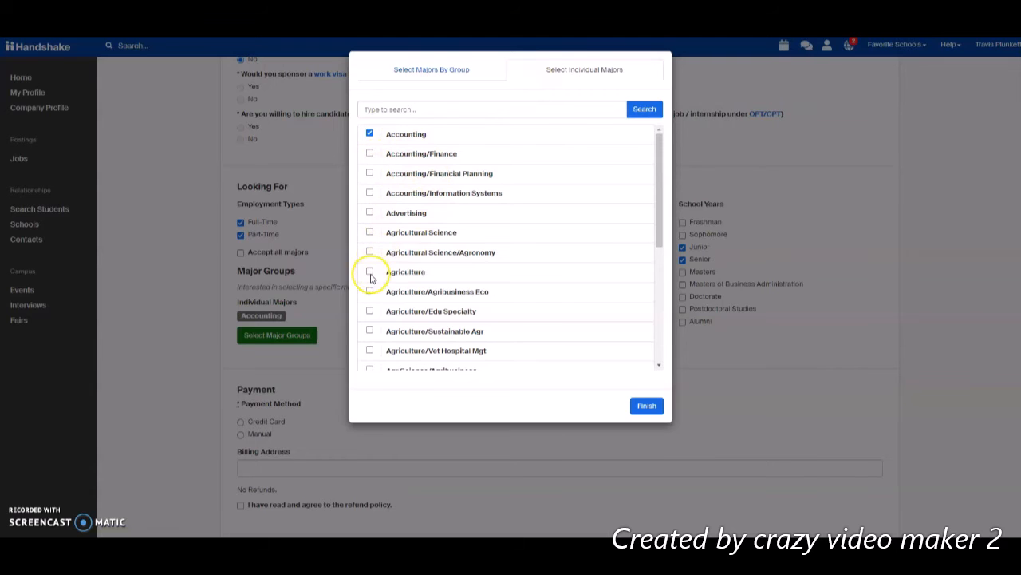
pyautogui.click(369, 213)
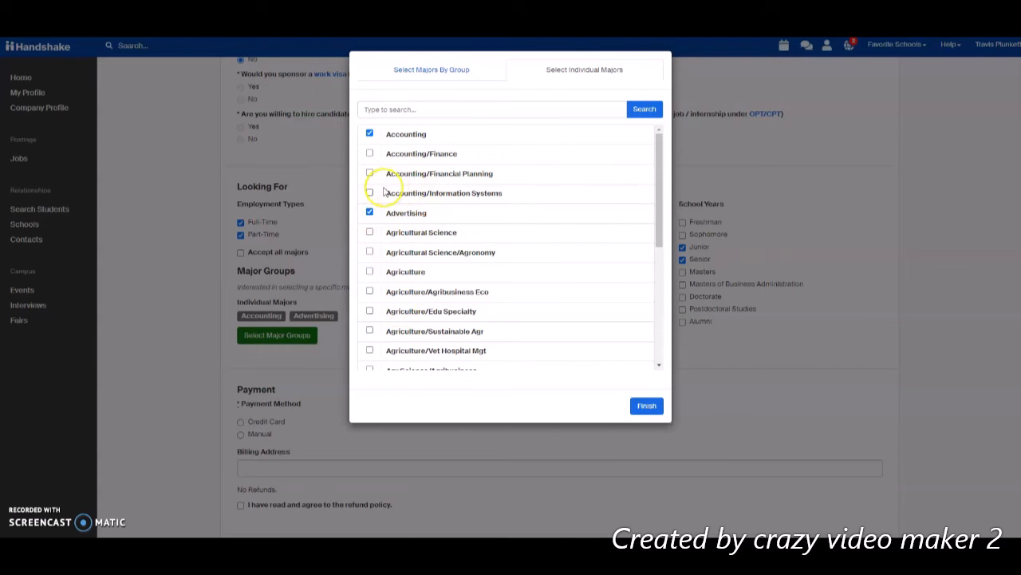
pyautogui.click(646, 405)
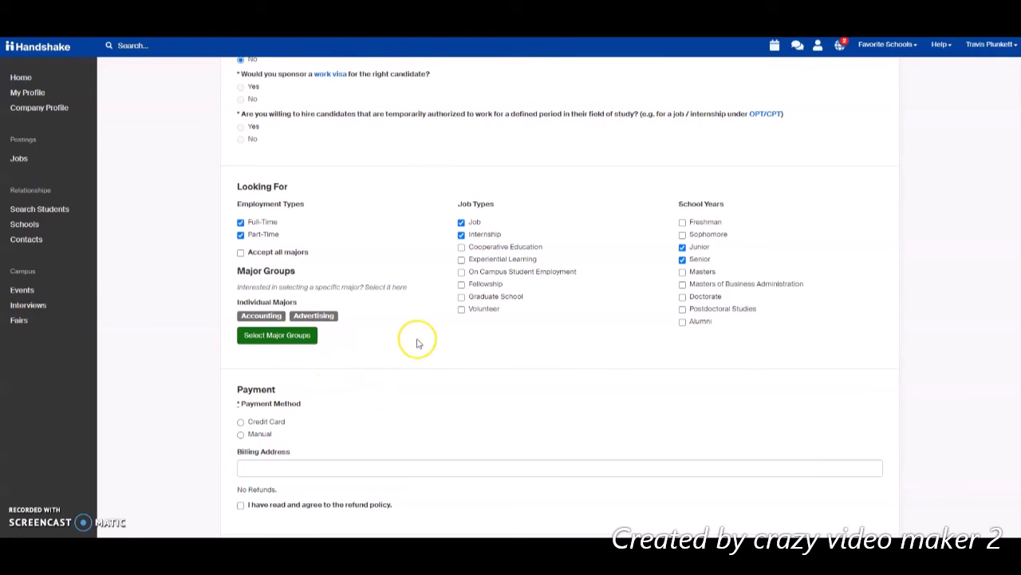
# - Select Credit Card payment, enter the billing address, and accept the refund policy
pyautogui.scroll(-3, 419, 338)
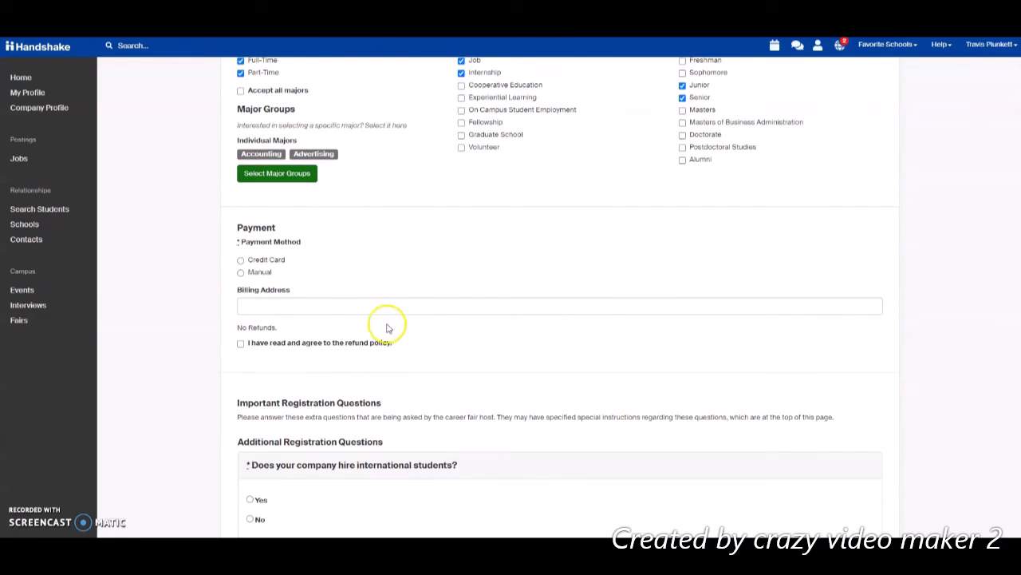
pyautogui.scroll(-1, 342, 292)
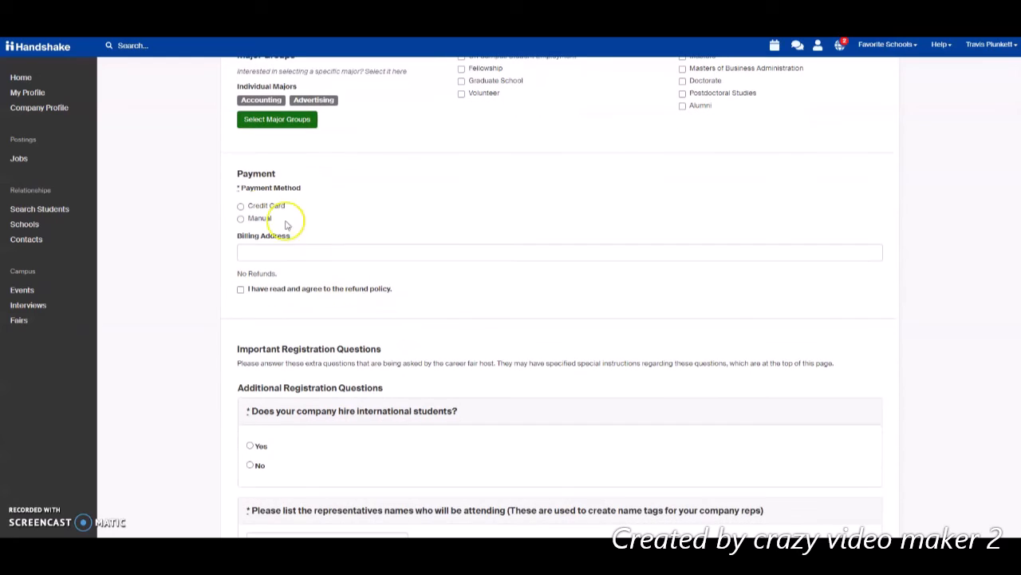
pyautogui.click(241, 209)
pyautogui.click(241, 206)
pyautogui.click(267, 248)
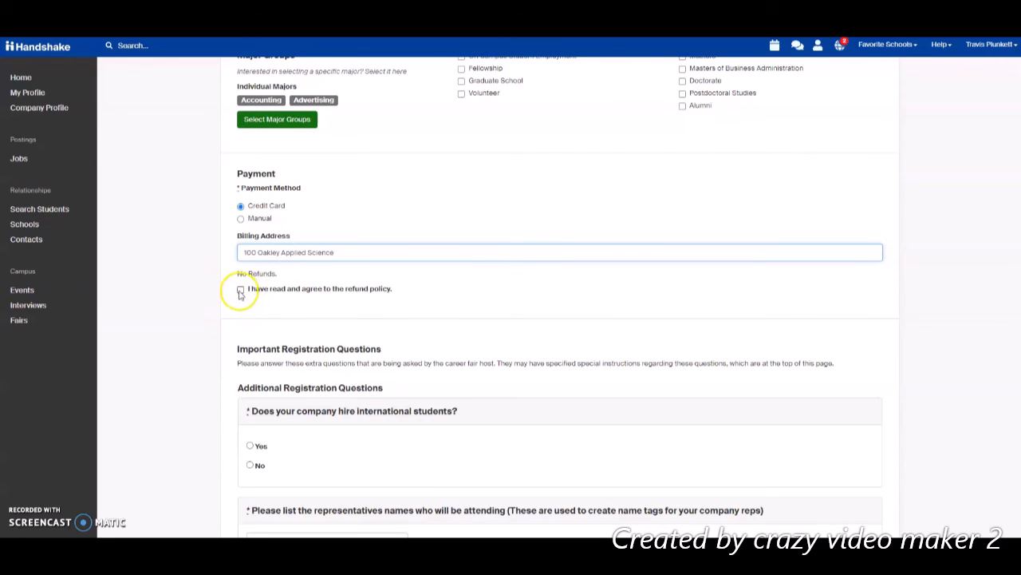
pyautogui.click(240, 289)
# - Answer Yes to hiring international students
pyautogui.scroll(-1, 347, 281)
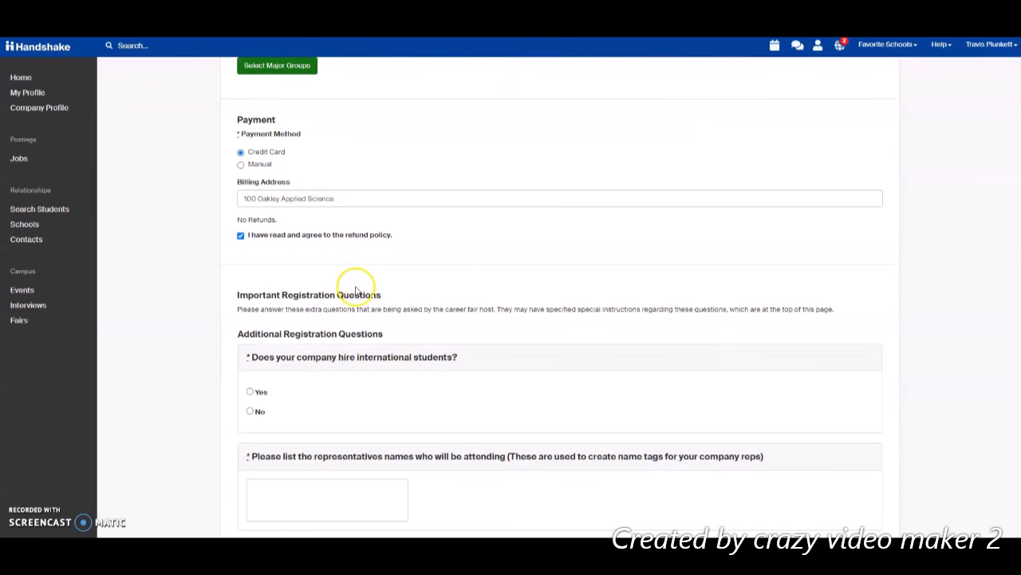
pyautogui.scroll(-1, 319, 275)
pyautogui.scroll(-1, 319, 277)
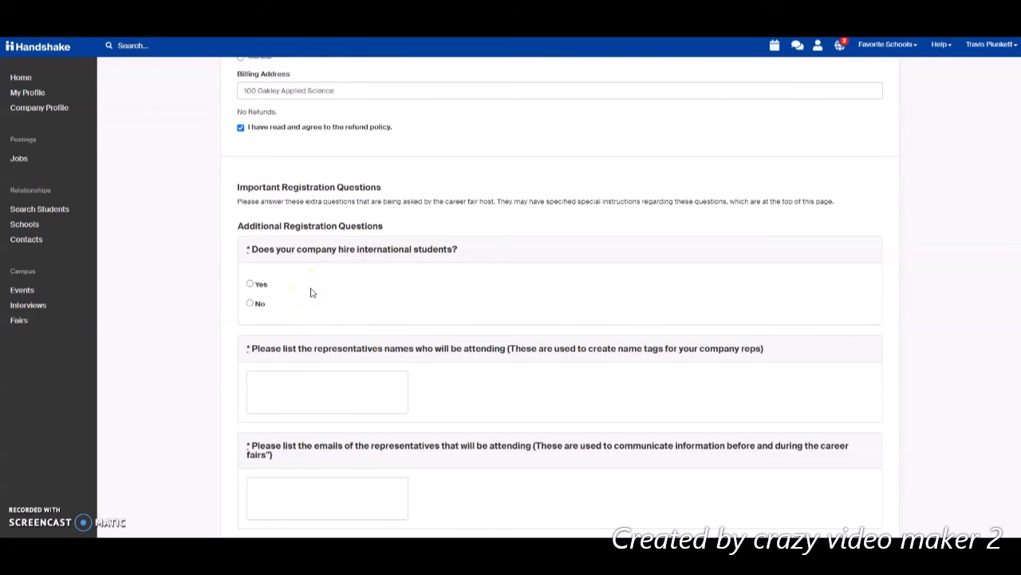
pyautogui.scroll(-1, 311, 292)
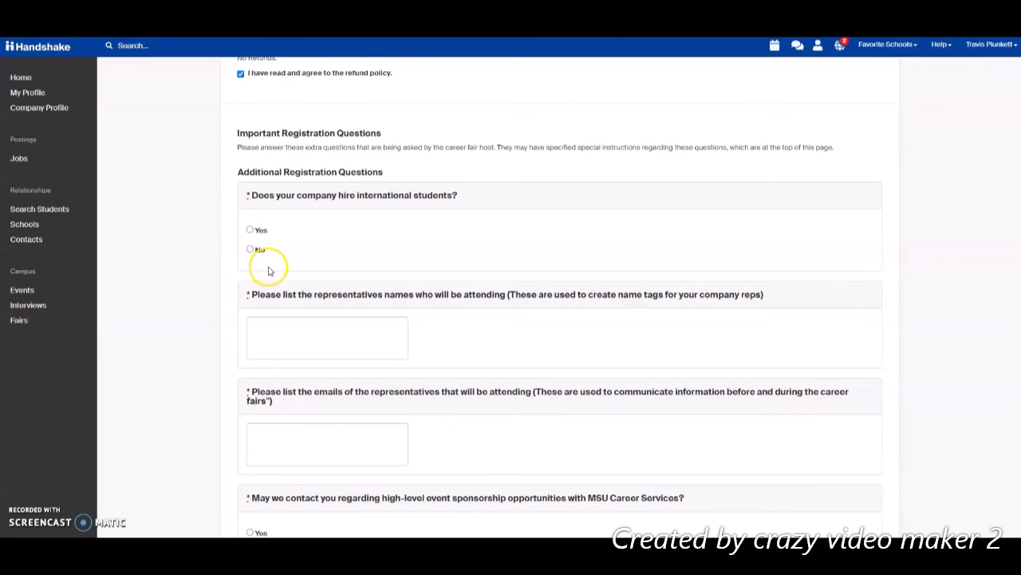
pyautogui.click(250, 229)
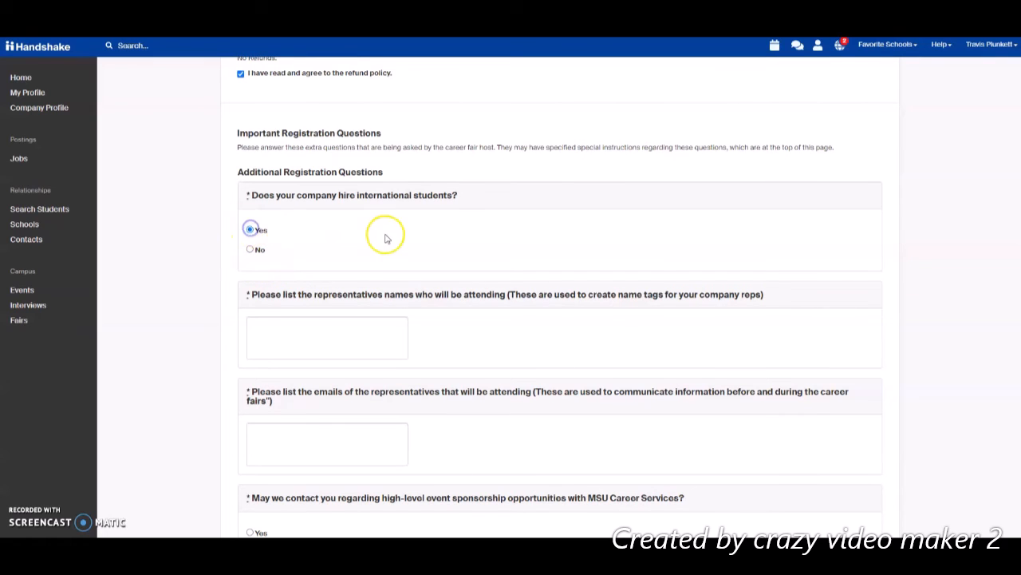
pyautogui.scroll(-1, 386, 237)
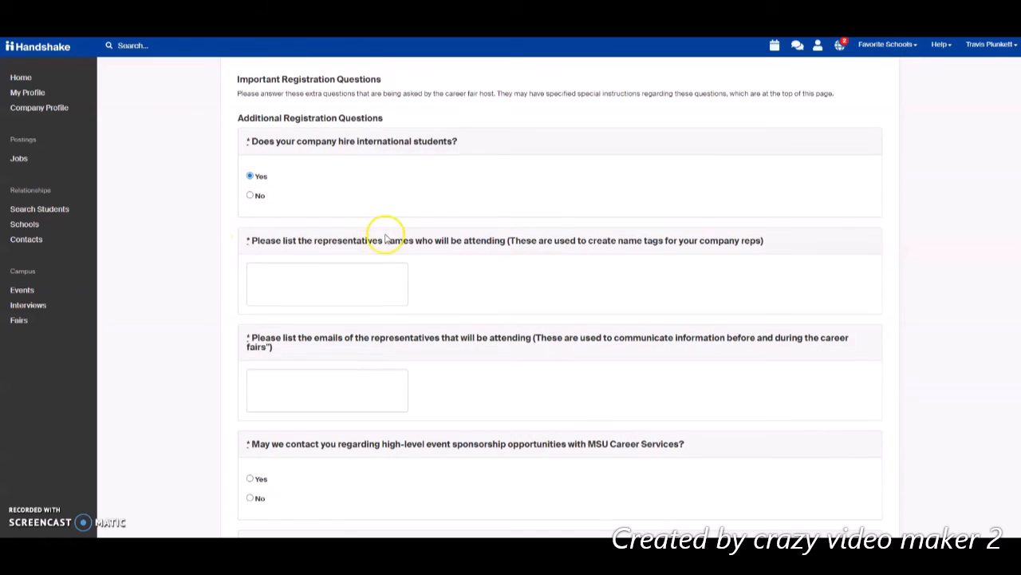
# - Enter the representative's name and e-mail, and answer No to sponsorship contact
pyautogui.click(295, 271)
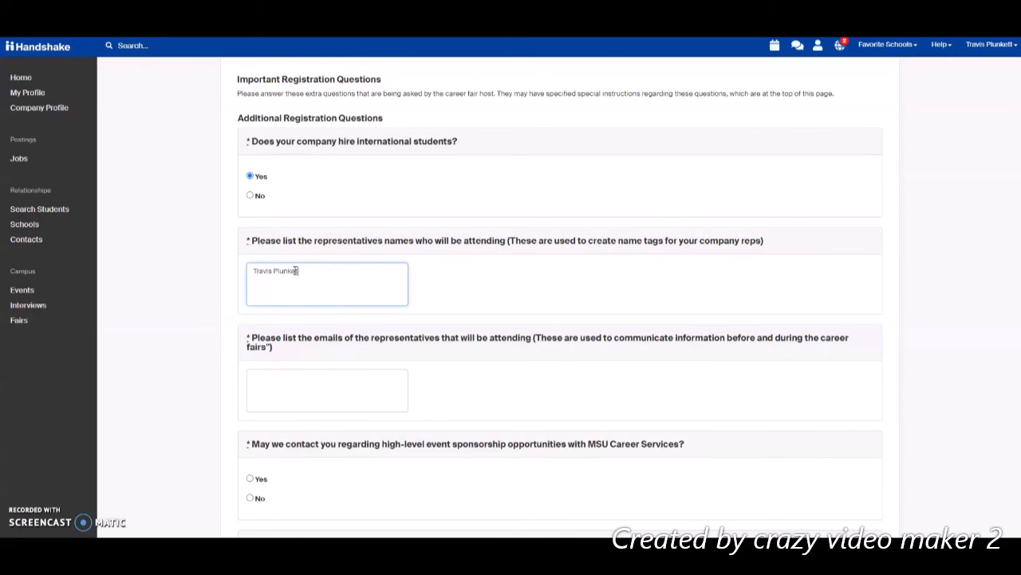
pyautogui.scroll(-1, 299, 271)
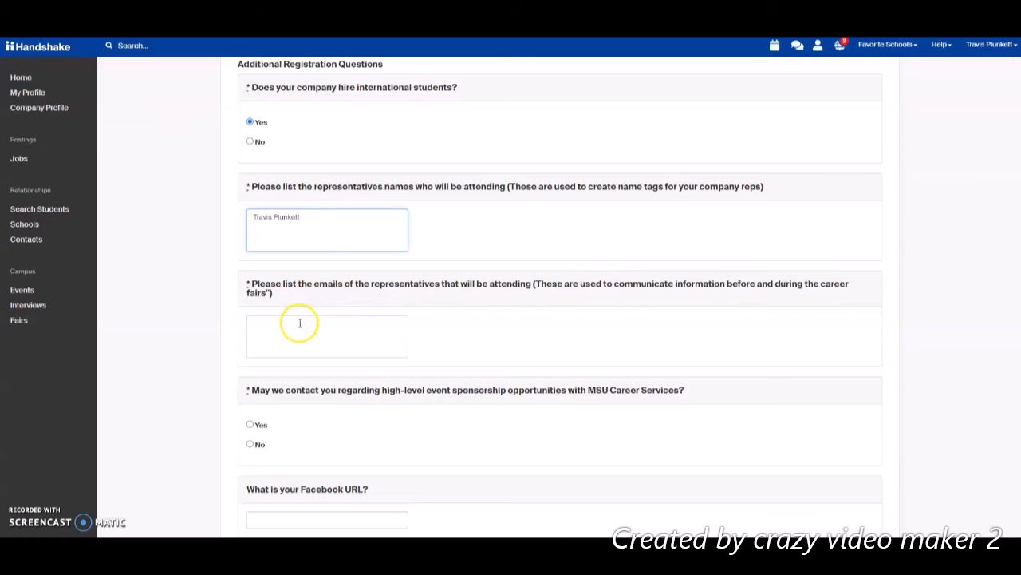
pyautogui.click(294, 321)
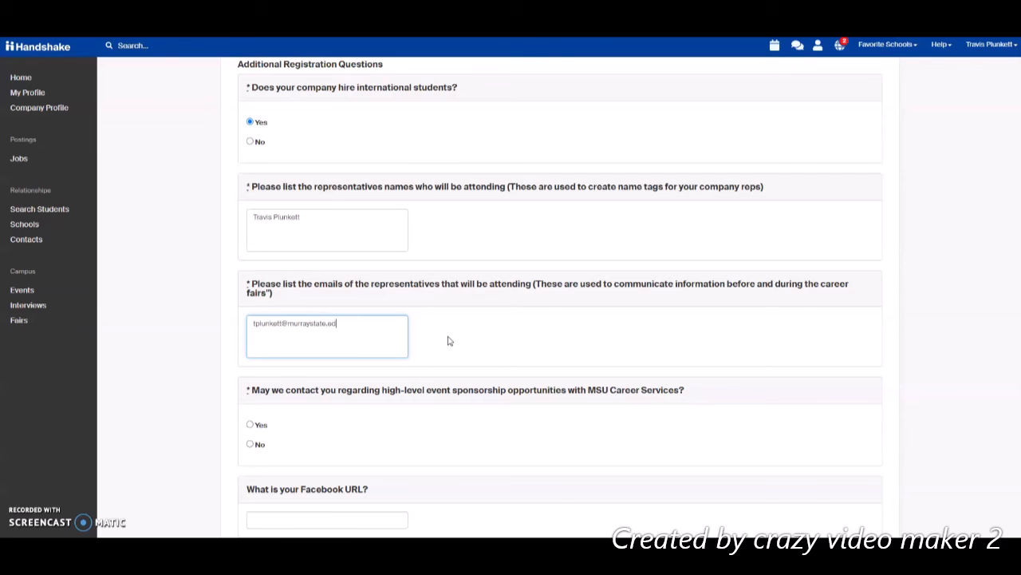
pyautogui.click(448, 337)
pyautogui.scroll(-2, 519, 313)
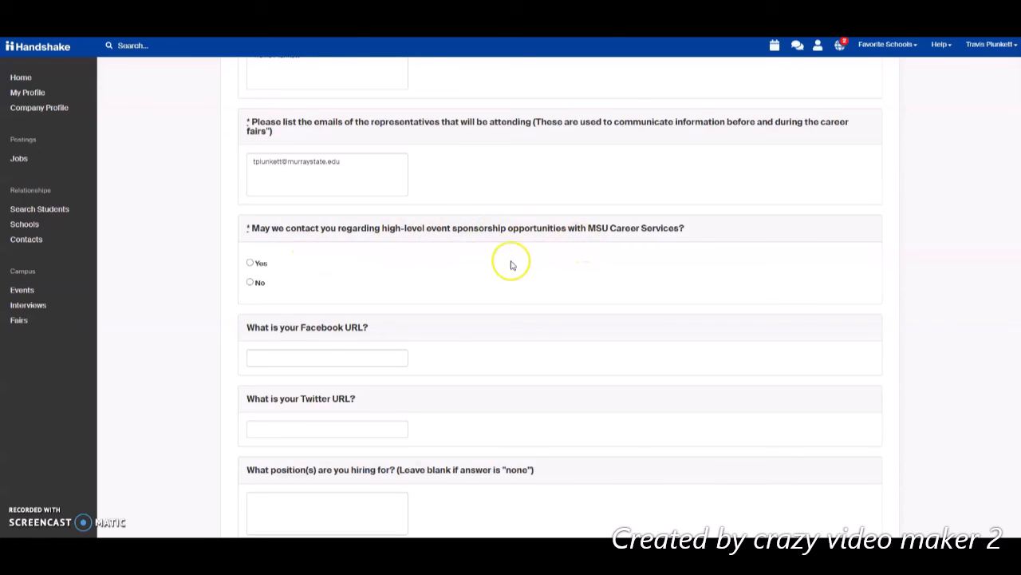
pyautogui.click(250, 283)
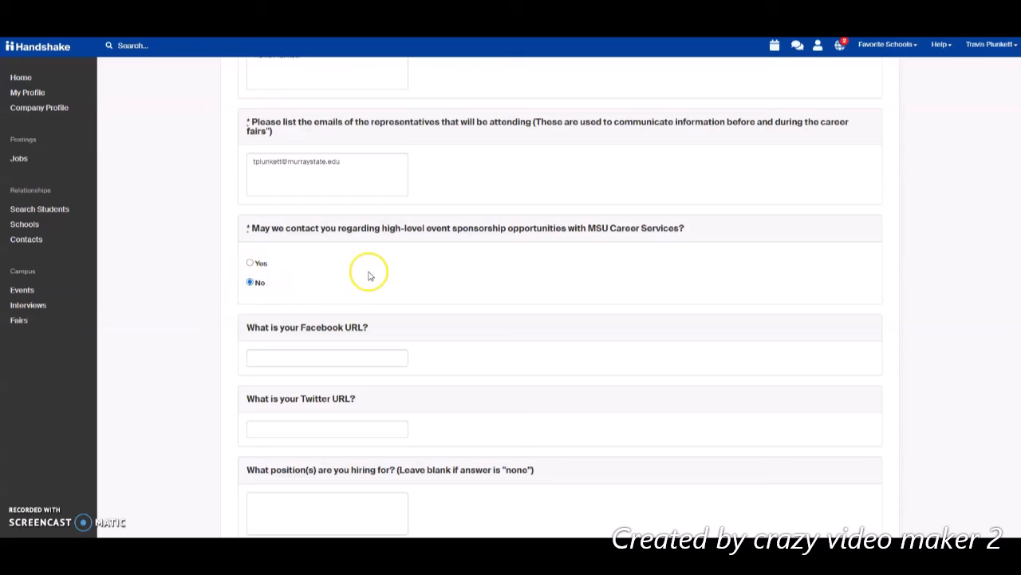
pyautogui.scroll(-2, 367, 268)
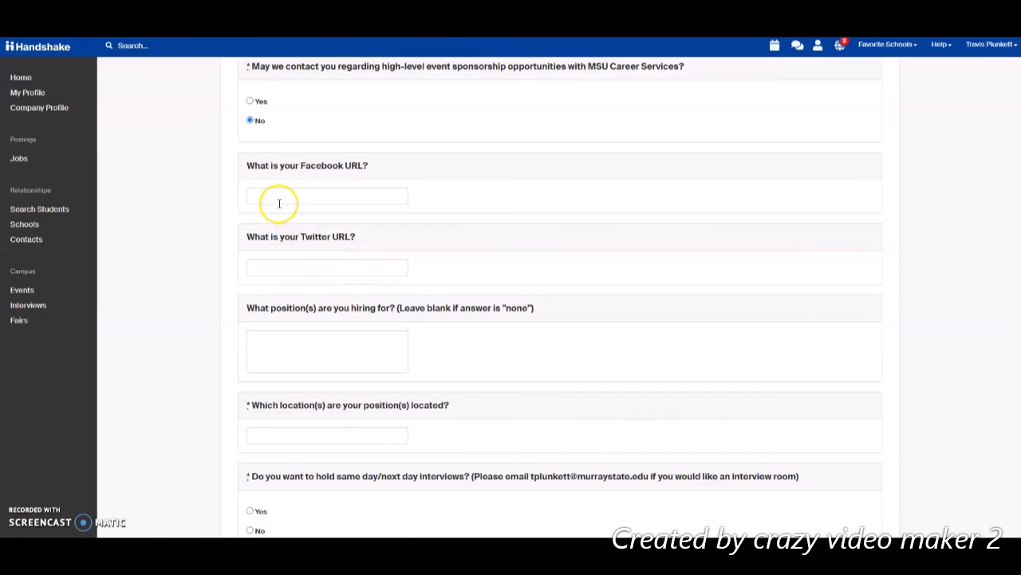
# - Leave the Facebook and Twitter URLs blank and enter Test as the positions
pyautogui.click(279, 201)
pyautogui.click(257, 271)
pyautogui.click(401, 237)
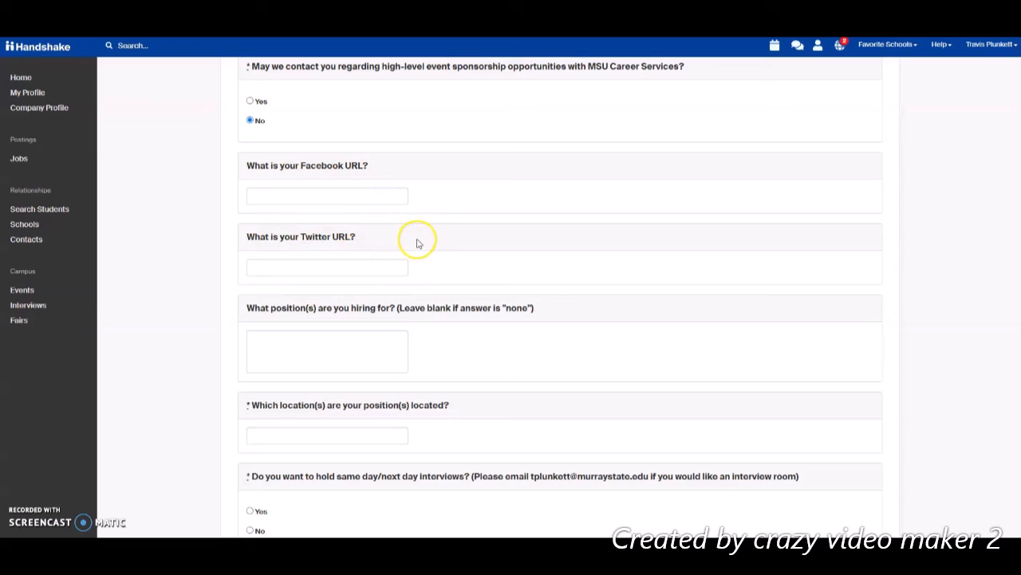
pyautogui.scroll(-3, 417, 243)
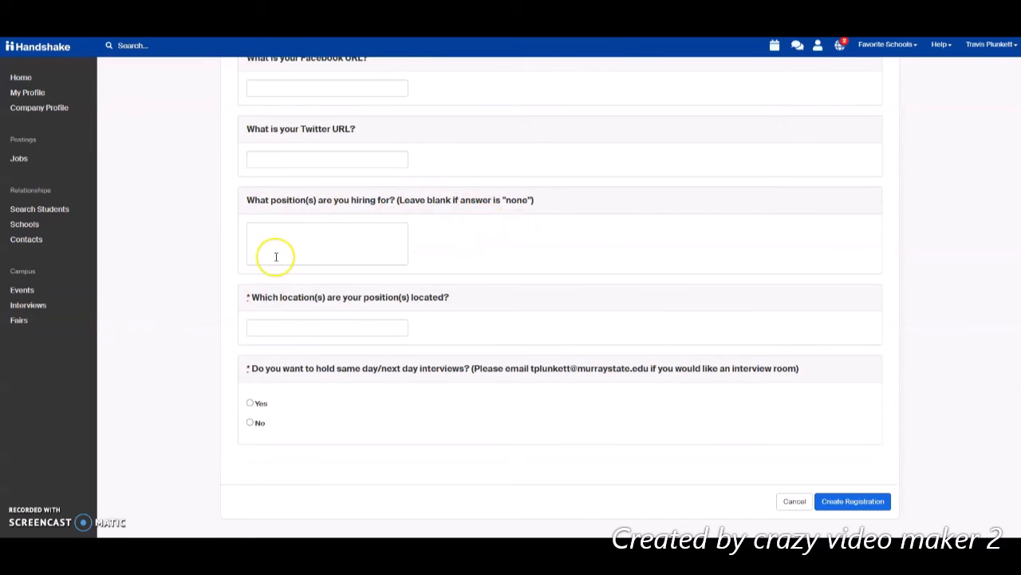
pyautogui.click(288, 232)
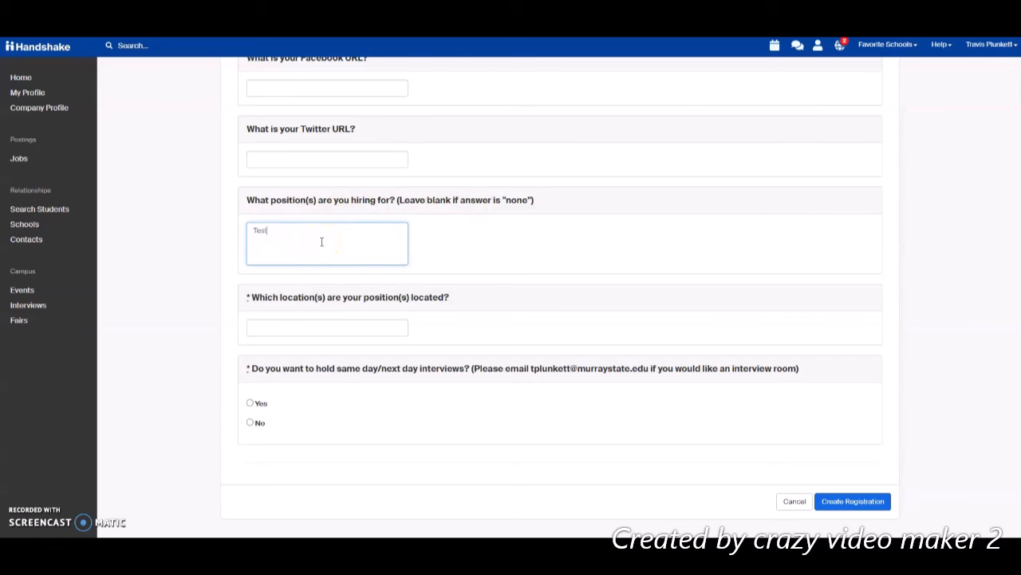
pyautogui.click(475, 252)
# - Give Murray, KY as the location and answer Yes to same-day/next-day interviews
pyautogui.scroll(-1, 357, 229)
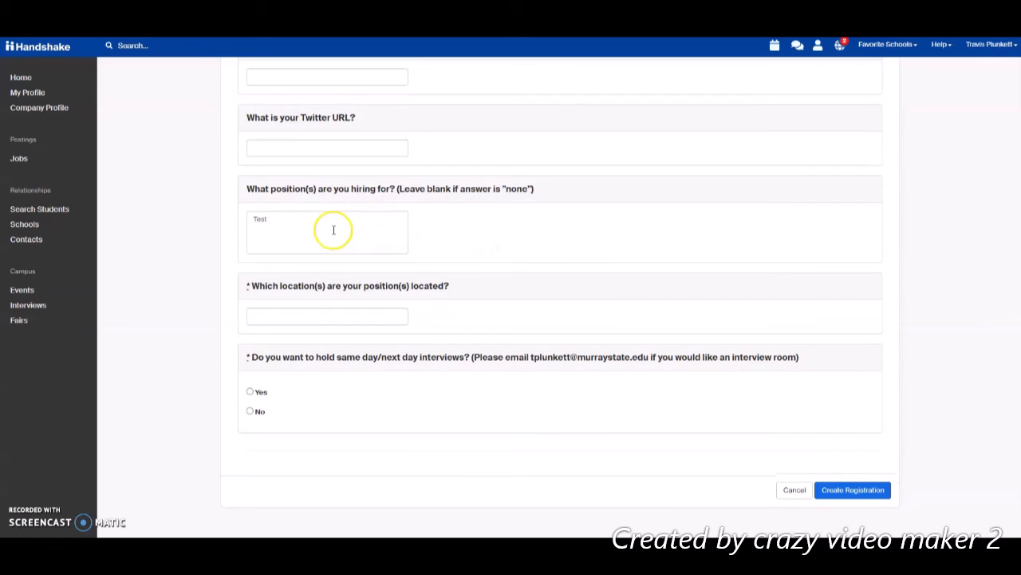
pyautogui.click(289, 316)
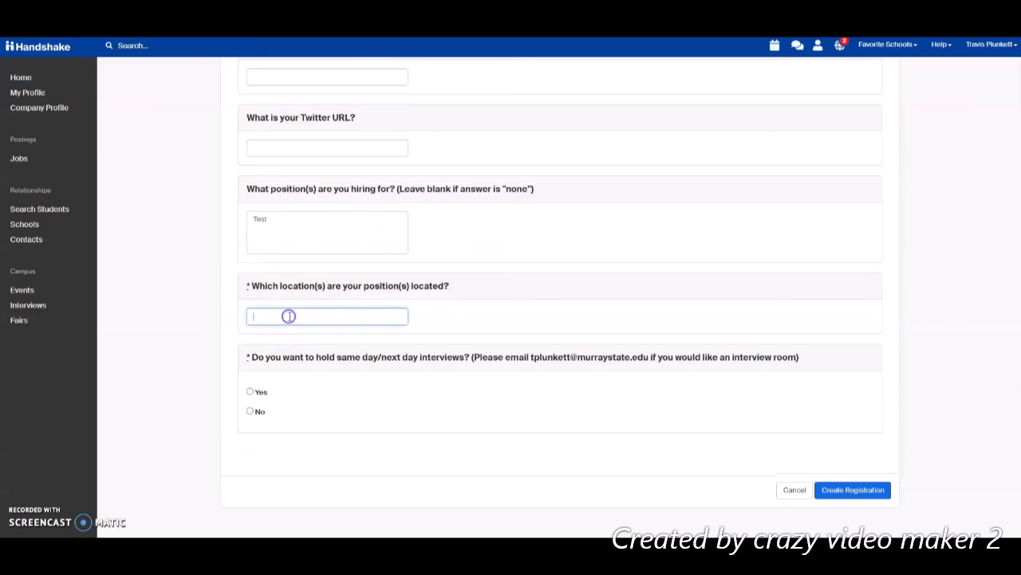
pyautogui.write('Murray, KY')
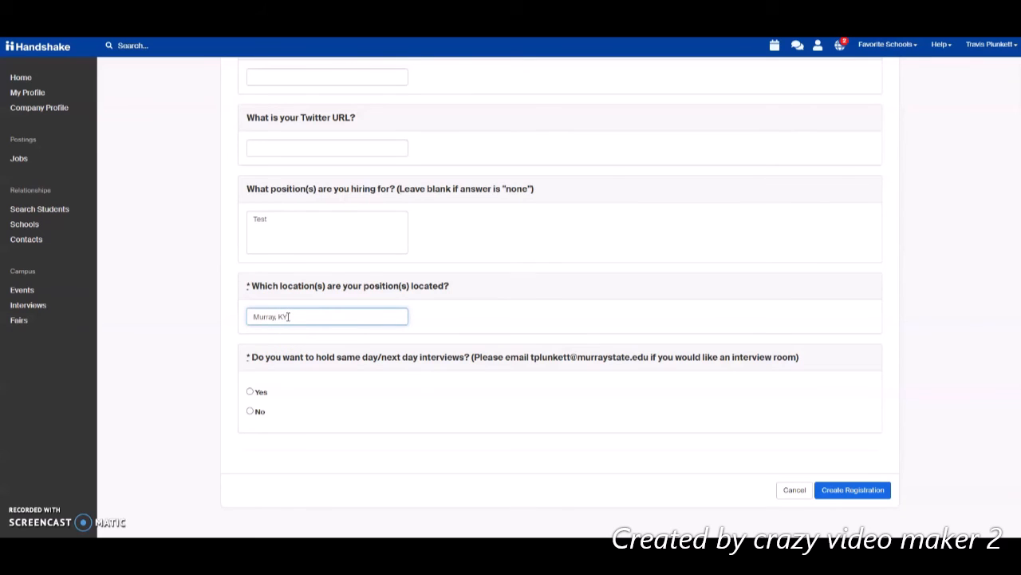
pyautogui.click(386, 373)
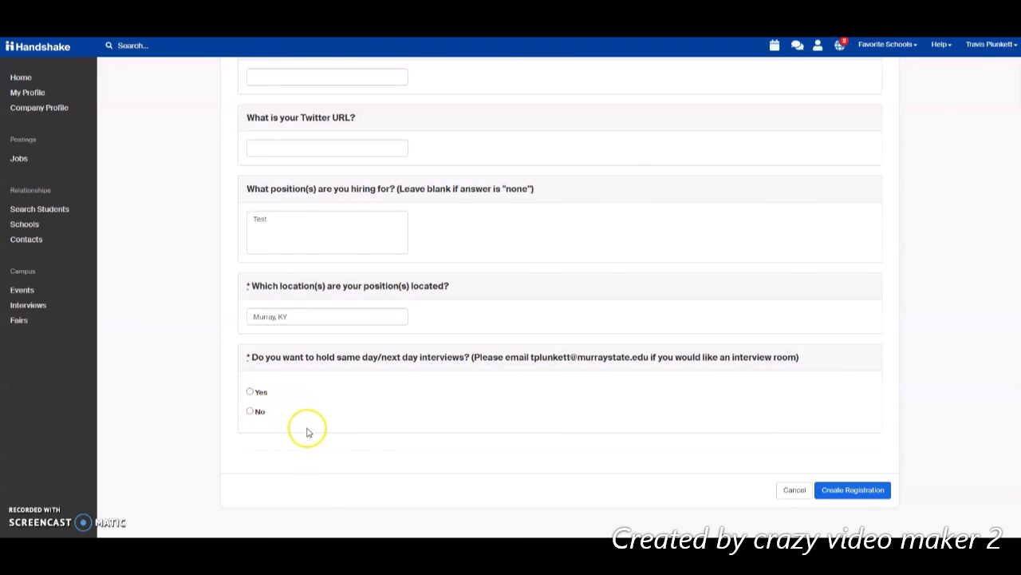
pyautogui.click(250, 392)
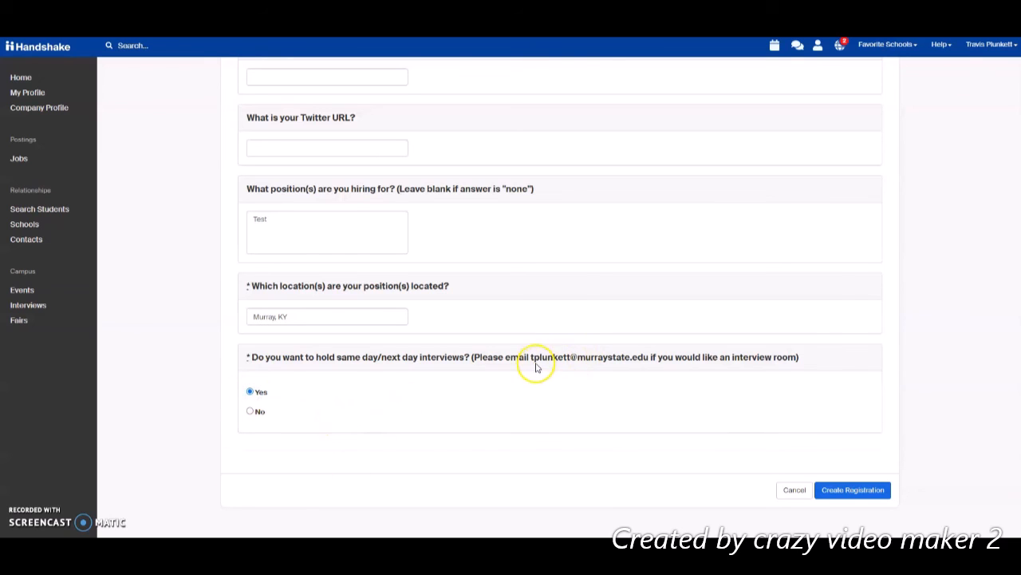
pyautogui.moveTo(531, 356); pyautogui.dragTo(649, 361)
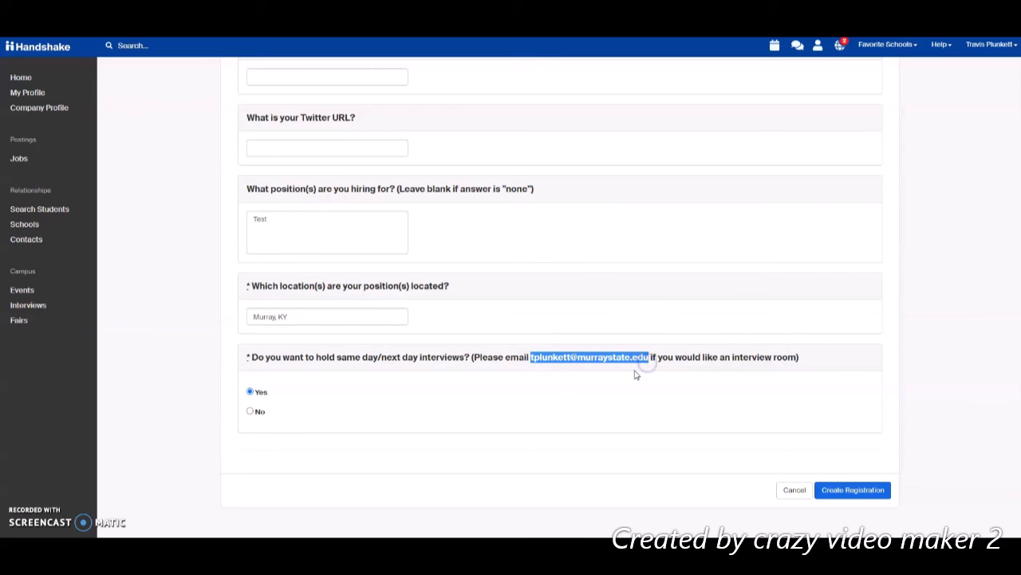
pyautogui.click(634, 371)
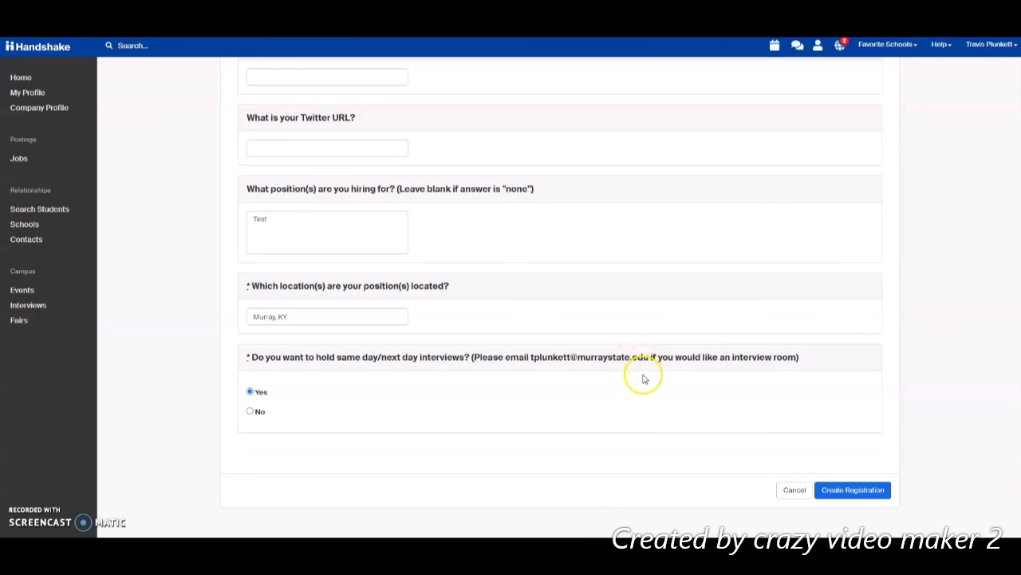
# - Create the registration and scroll through its Overview to check the survey responses
pyautogui.click(849, 493)
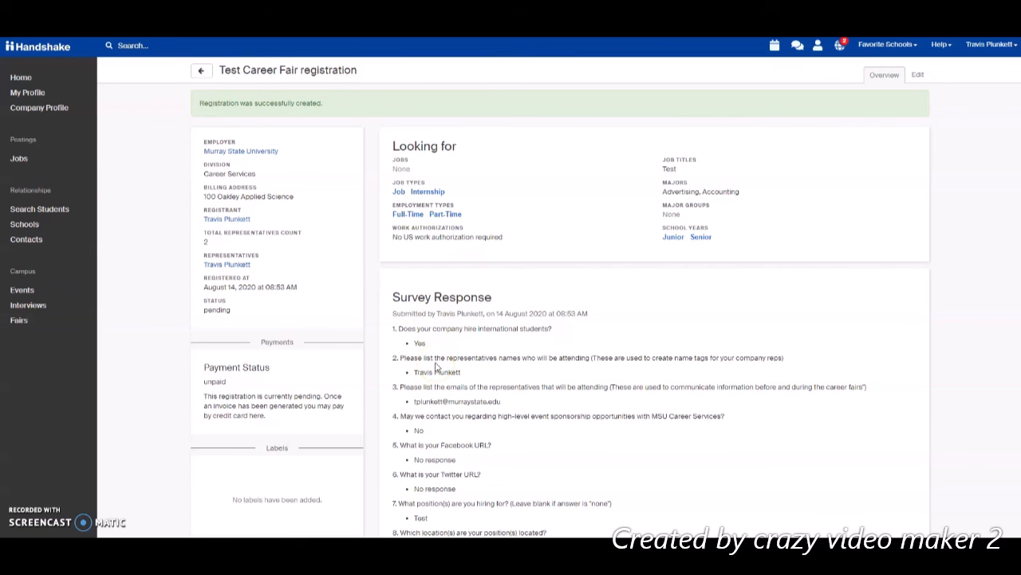
pyautogui.scroll(-5, 436, 366)
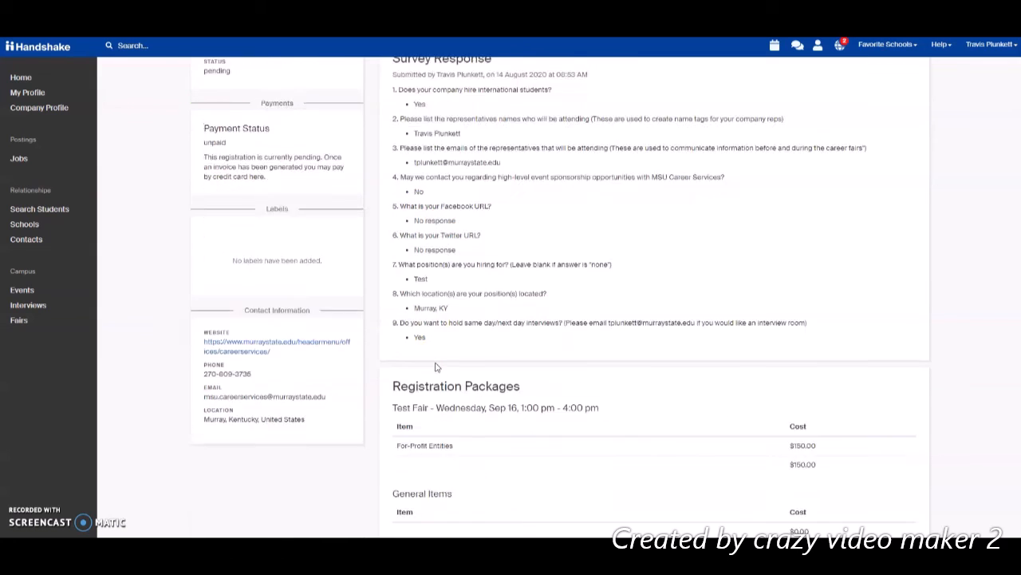
pyautogui.scroll(4, 436, 366)
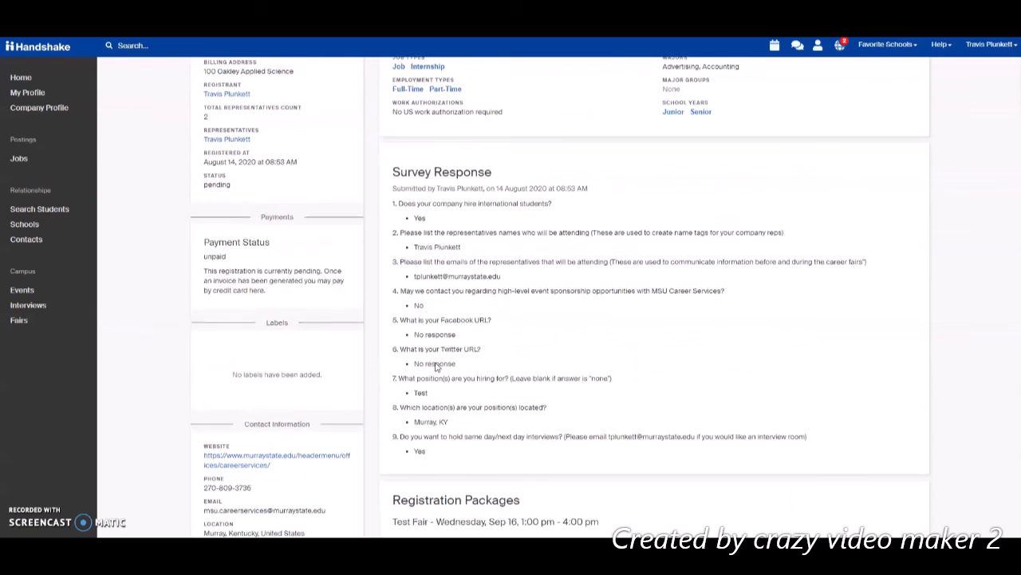